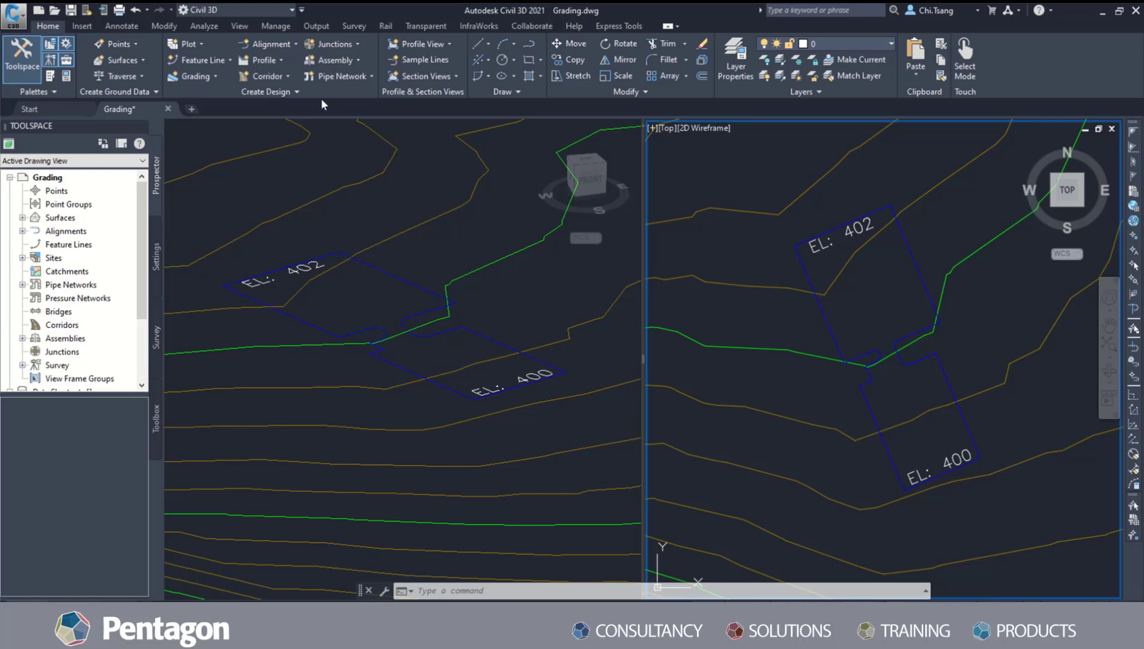
Step: Create a stepped offset feature line 1.5 outside the building pad outline with a gradient of -1
left_click(200, 63)
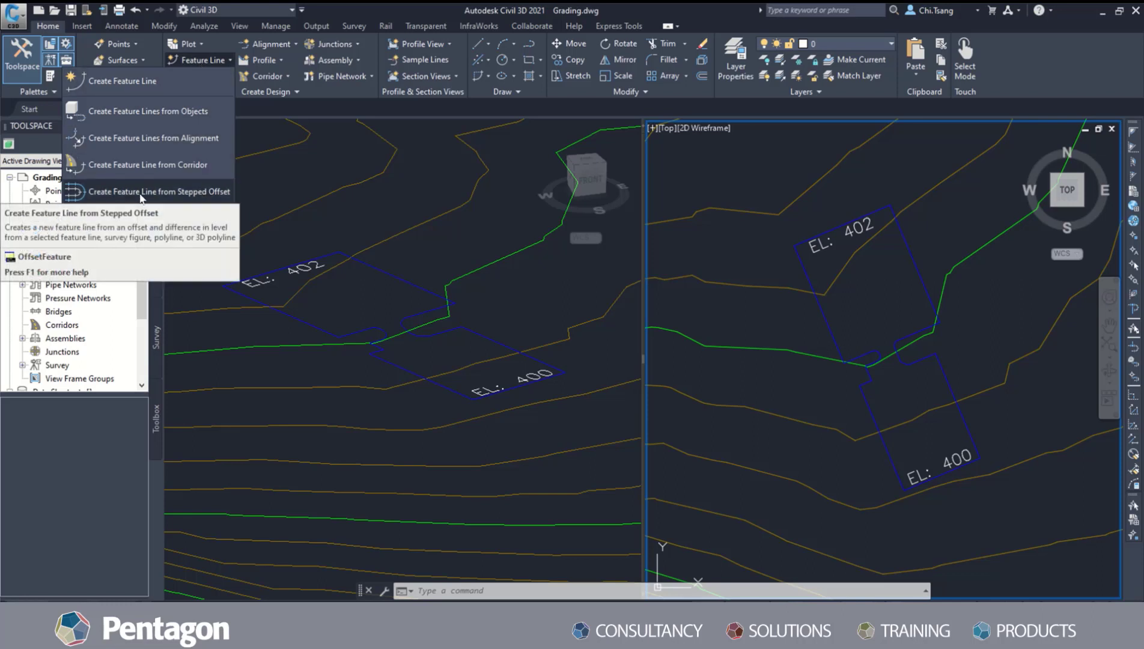
left_click(183, 192)
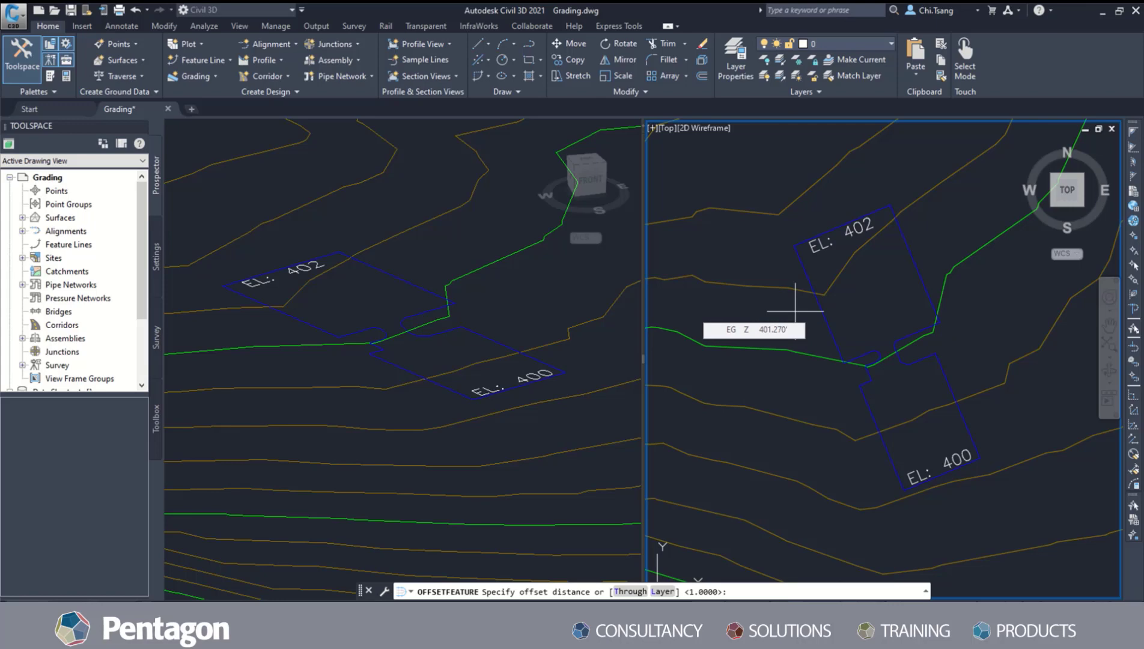
type("1.")
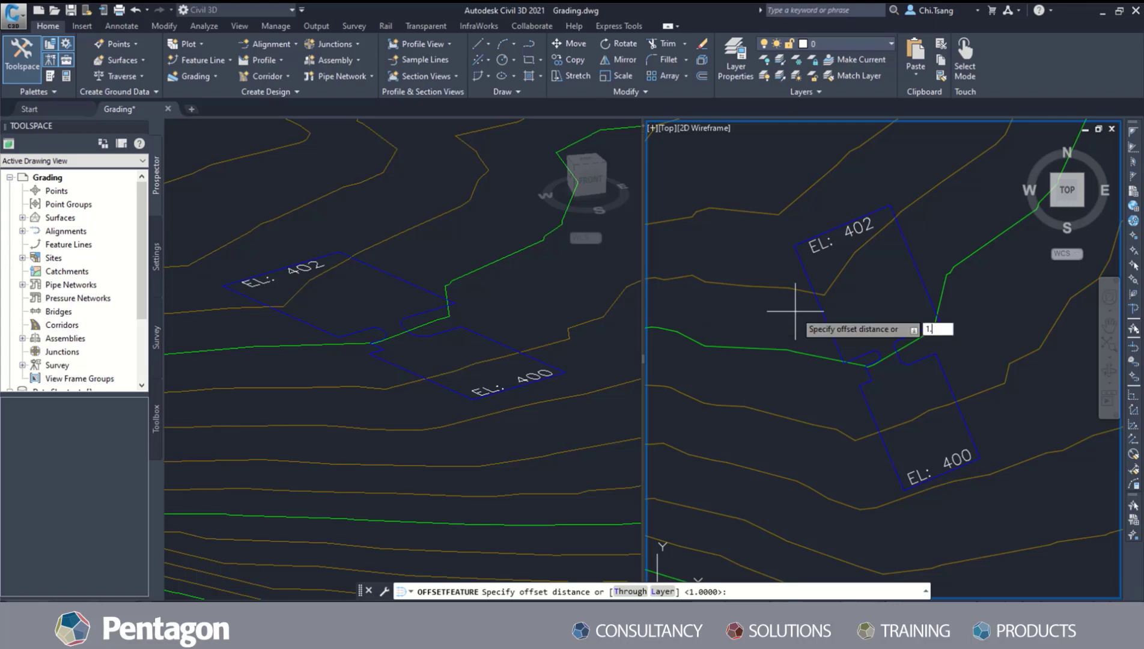
type("5")
key("Return")
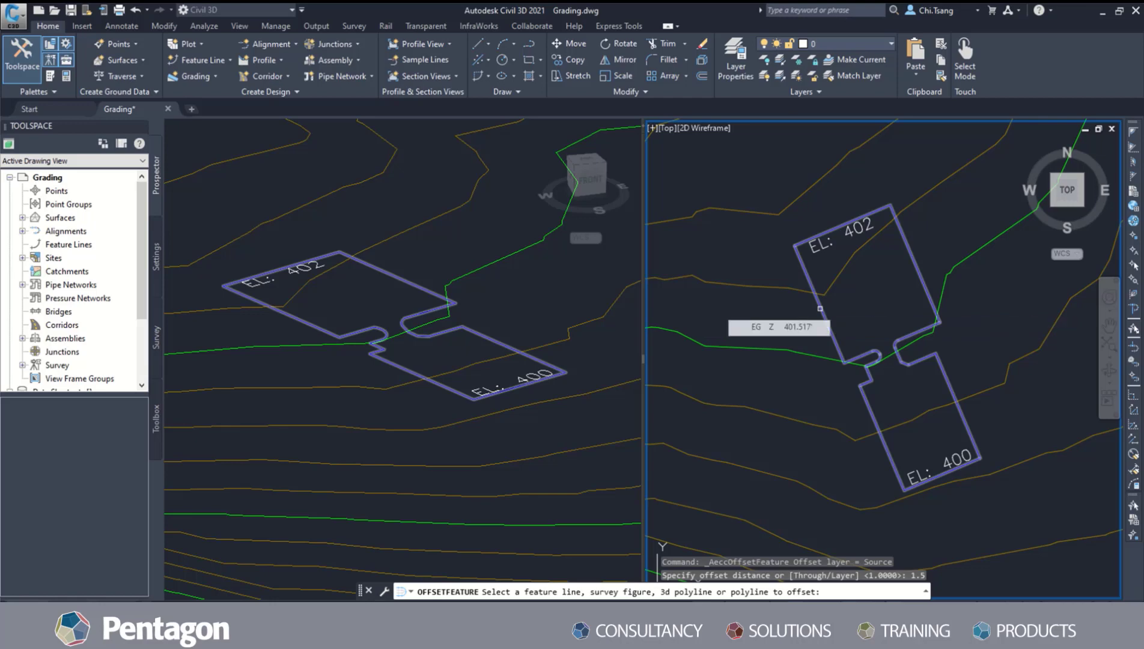
left_click(820, 308)
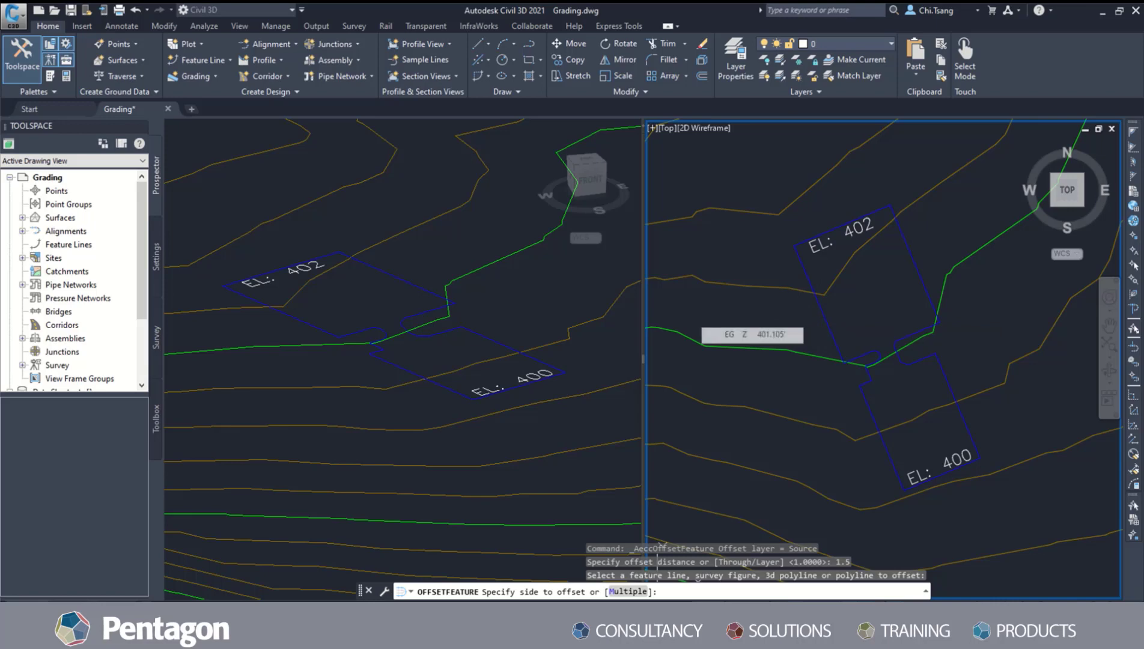
left_click(794, 315)
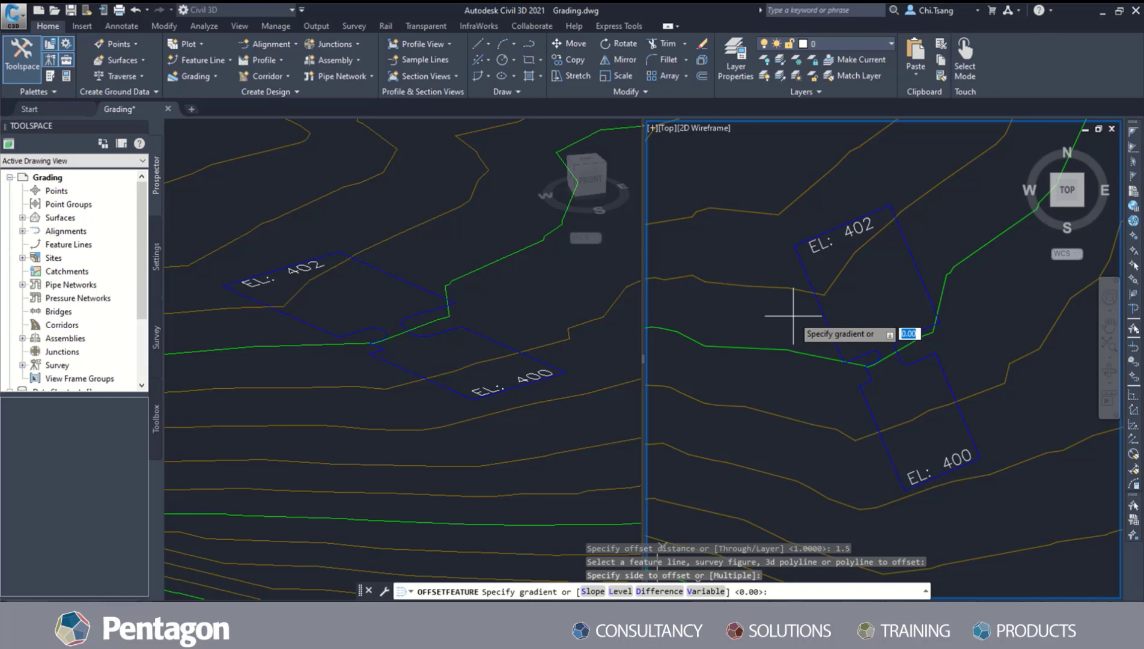
type("-1")
key("Return")
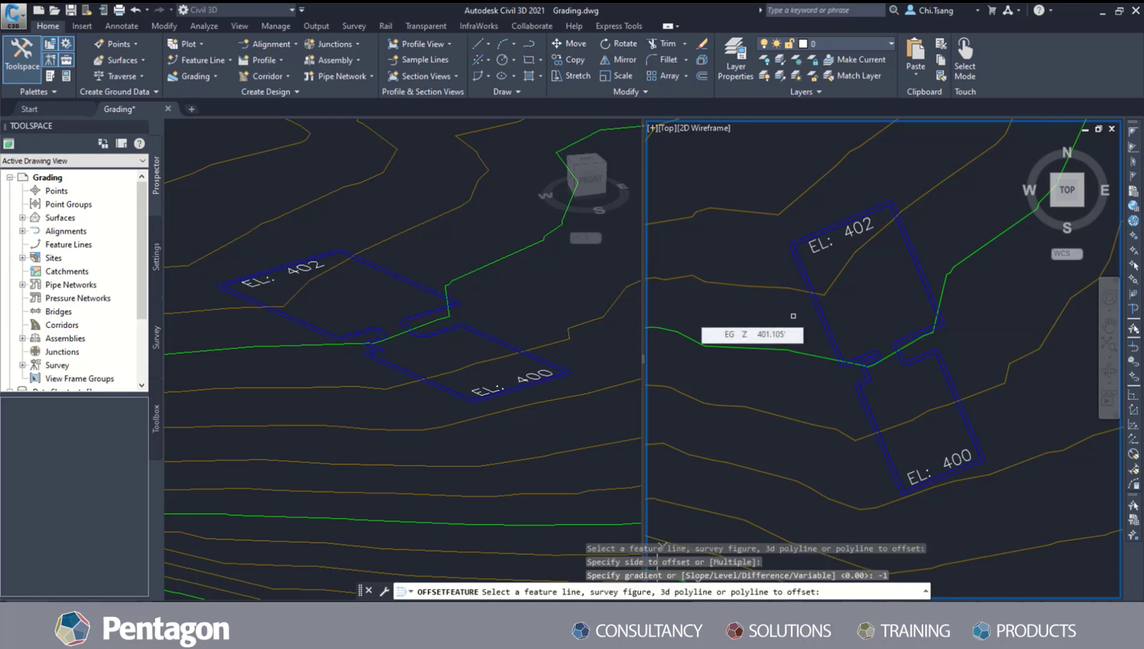
scroll(812, 307, "up", 5)
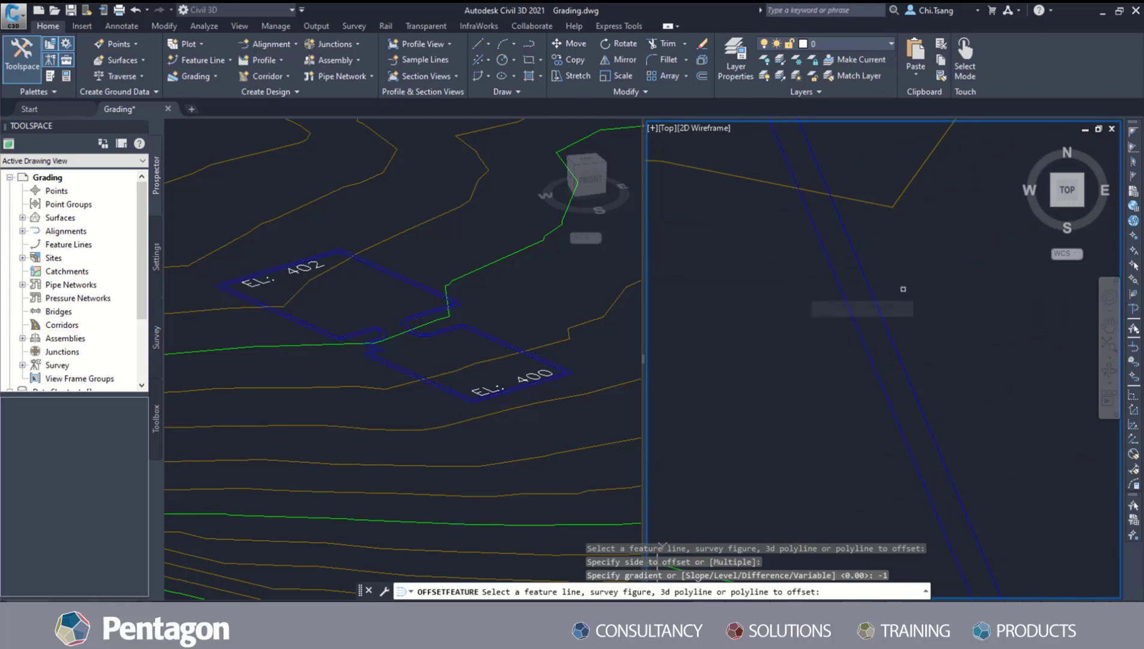
scroll(902, 300, "down", 5)
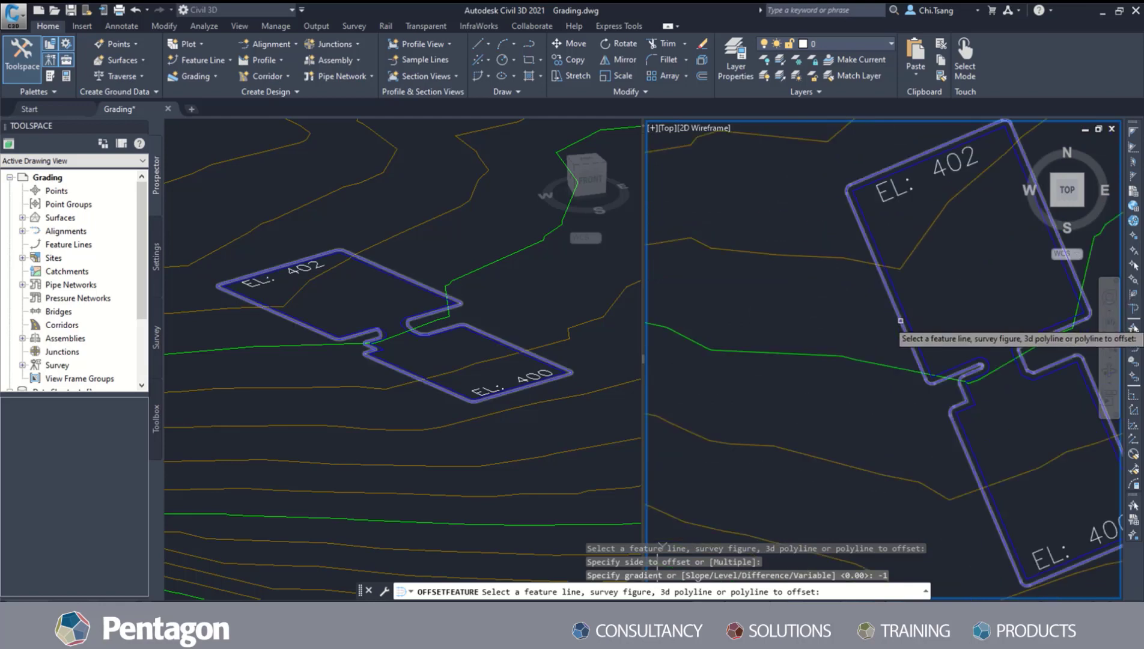
scroll(836, 323, "down", 2)
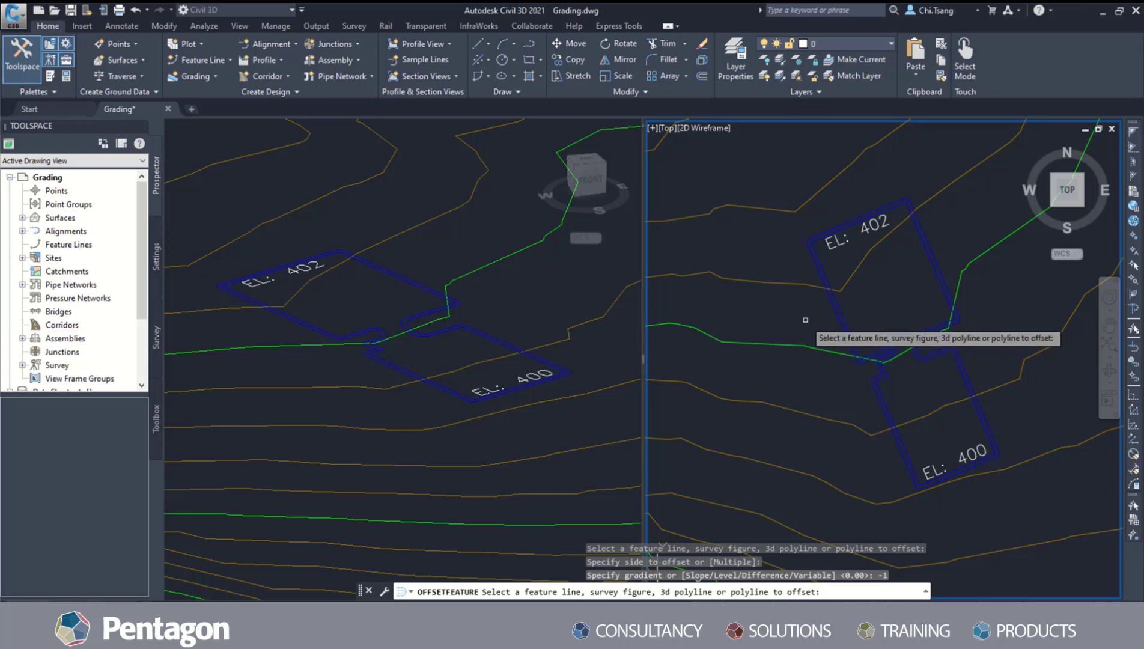
key("Escape")
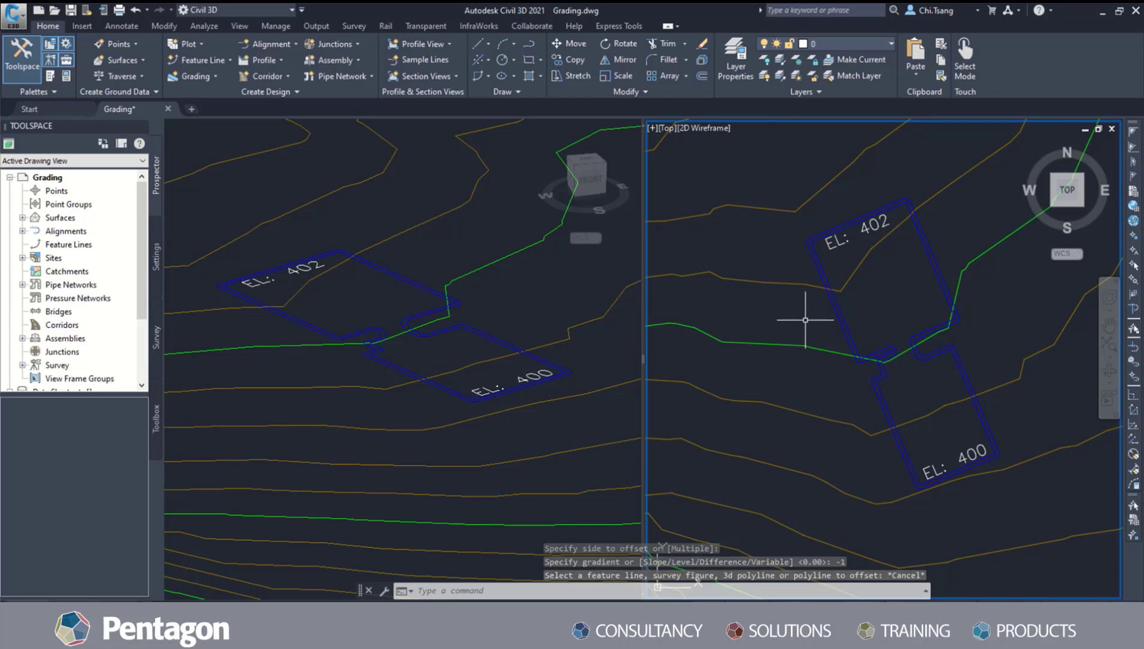
Step: Inspect the offset feature line around the notch between the two pads in the 3D view
left_click(378, 330)
scroll(378, 331, "up", 6)
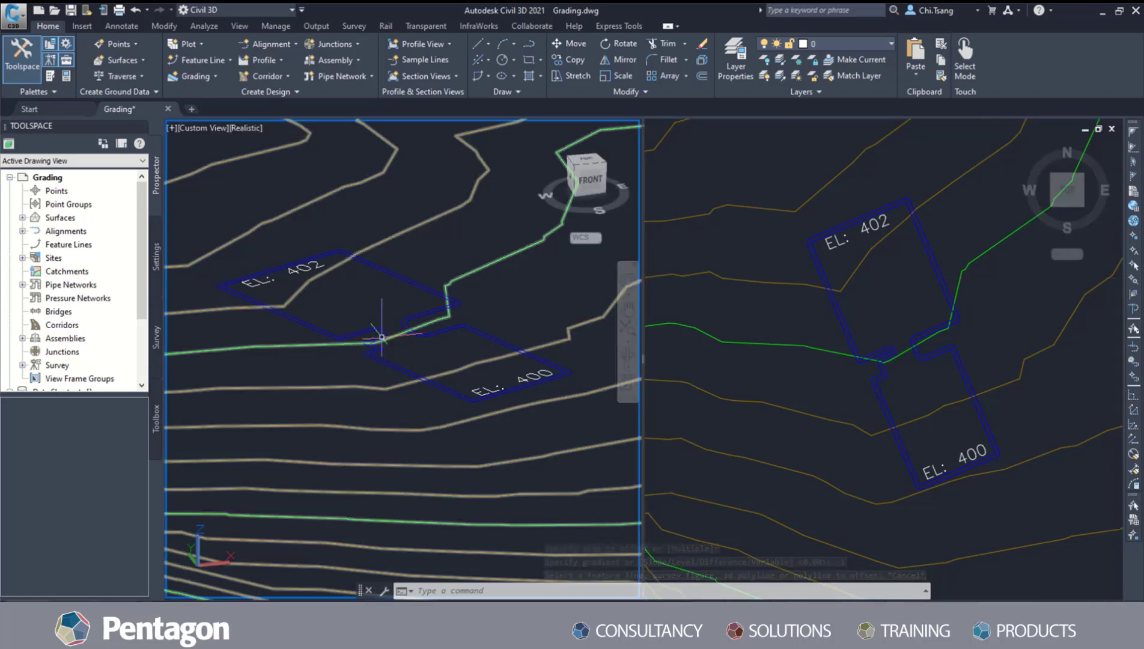
scroll(376, 337, "up", 2)
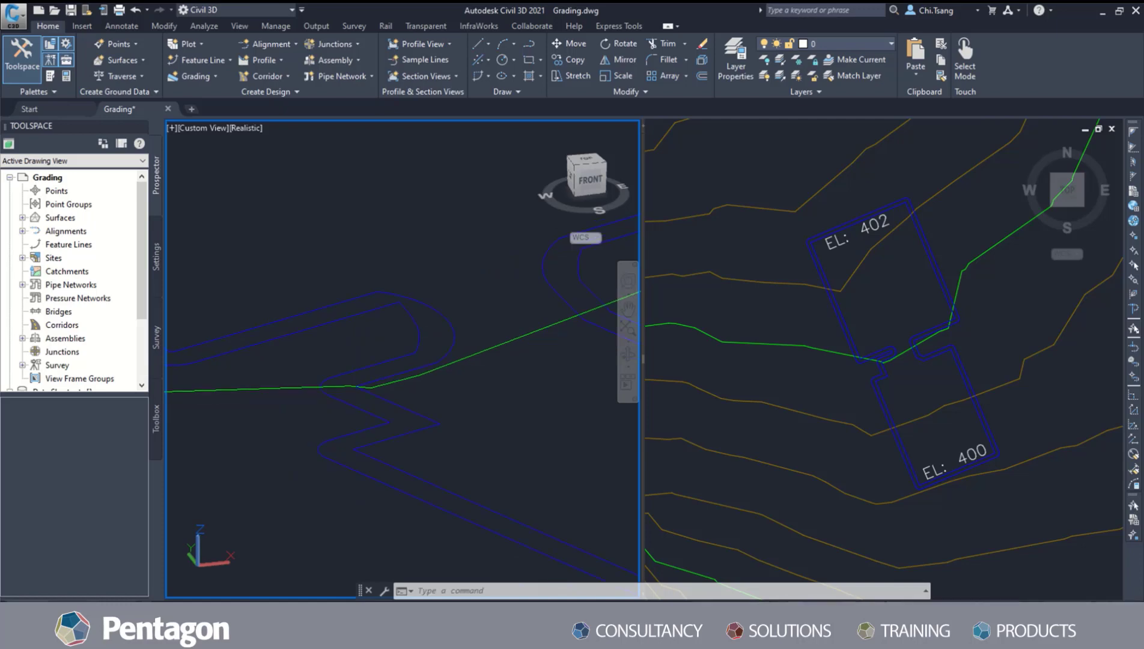
left_click(391, 303)
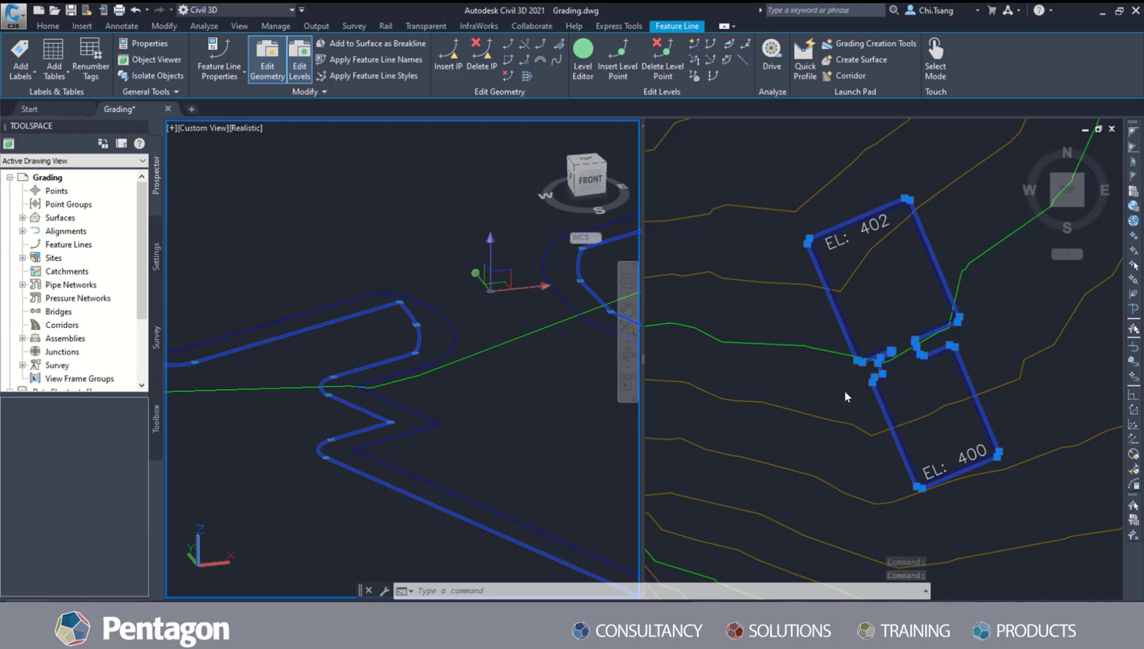
key("Escape")
Step: Fillet the outer offset feature line at the notches on both sides between the two pads with a 10' radius
left_click(843, 374)
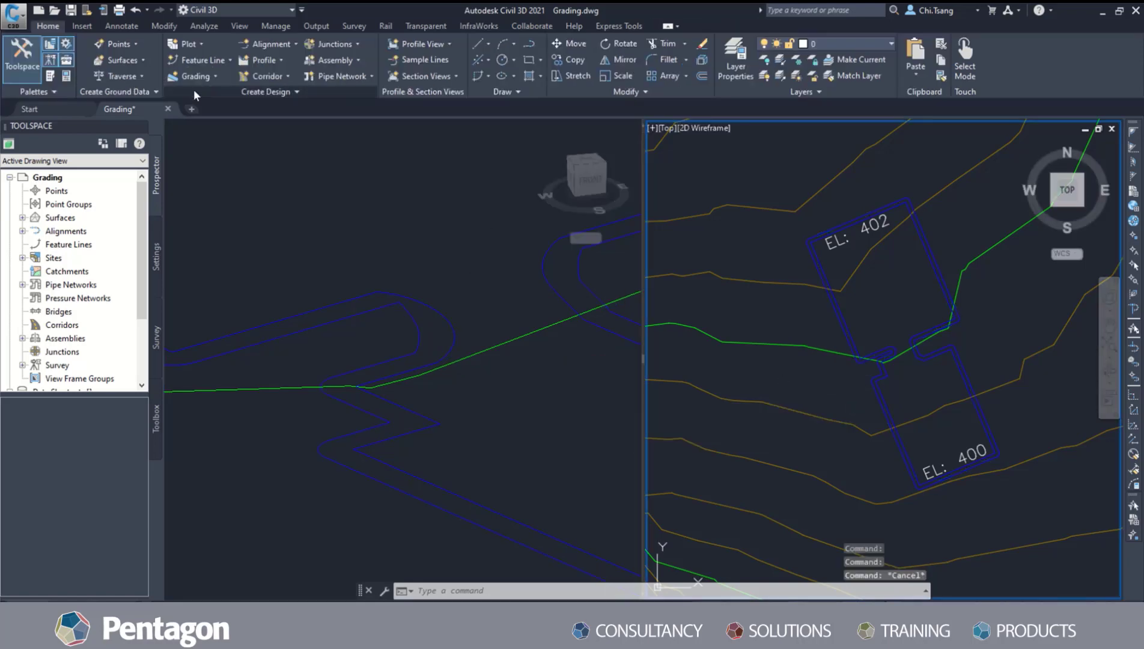
left_click(167, 27)
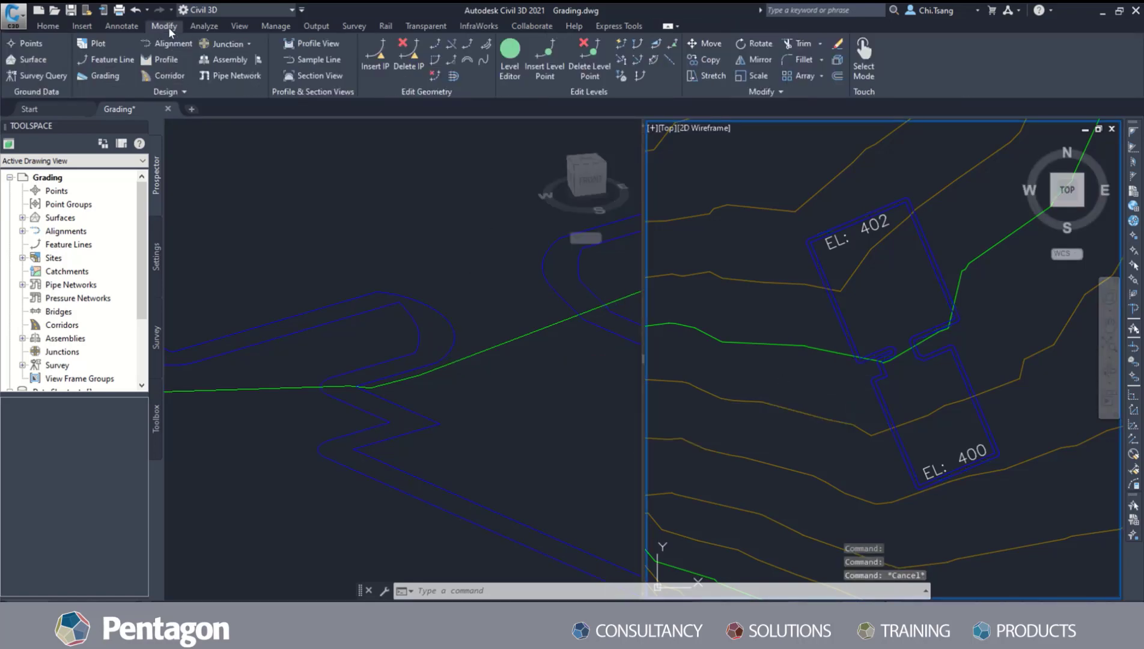
left_click(452, 65)
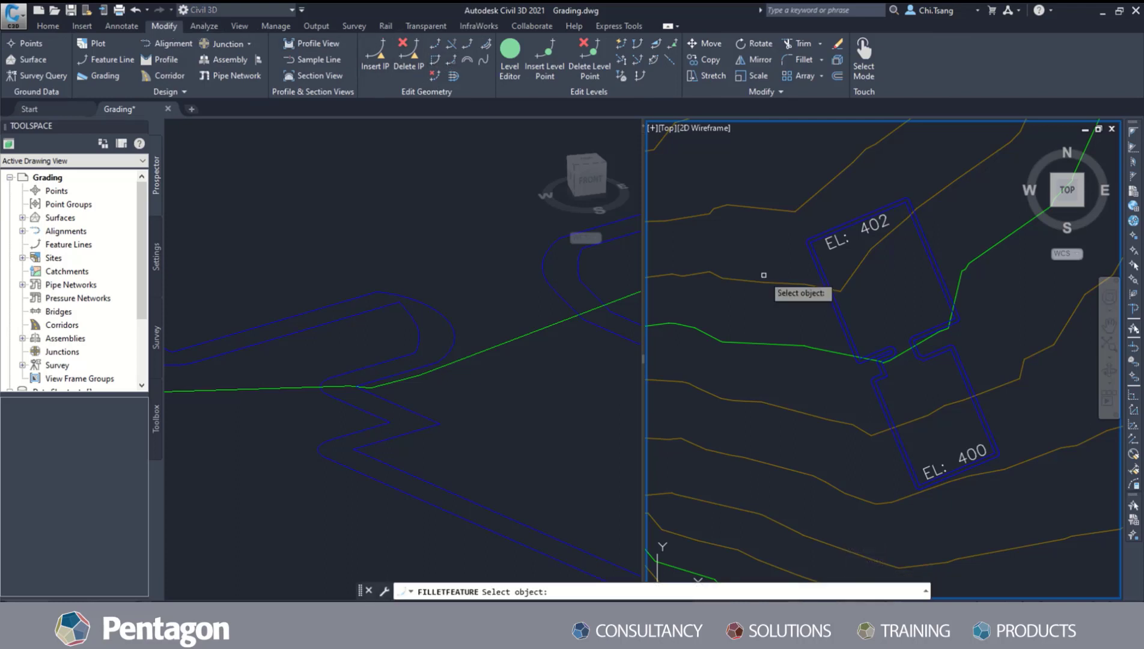
scroll(879, 378, "up", 4)
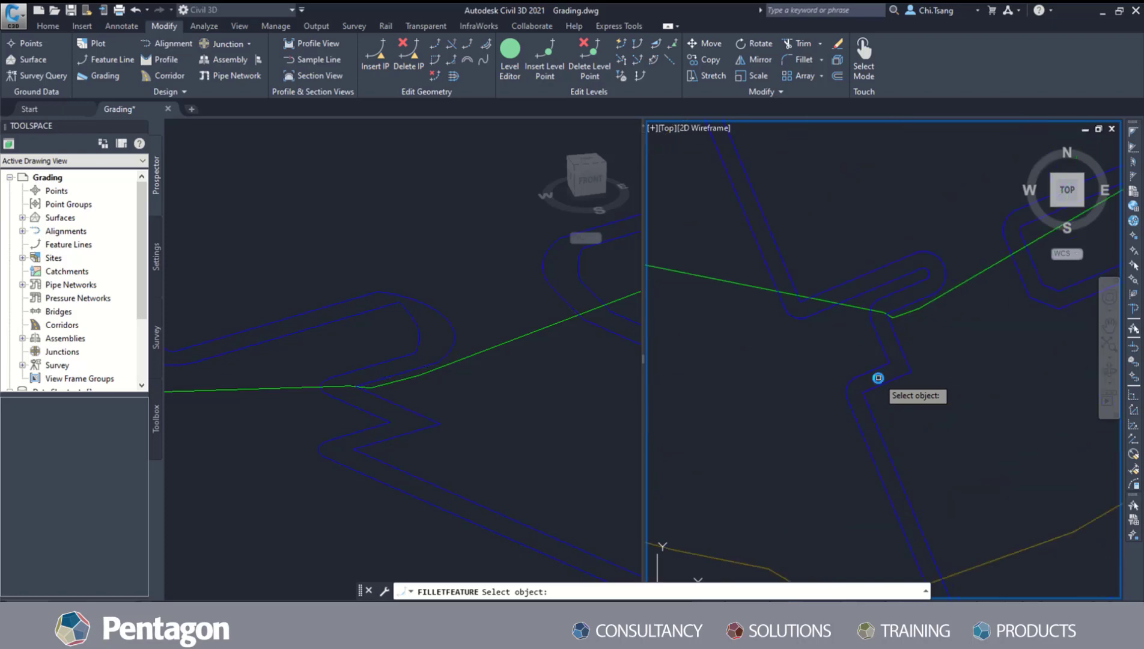
scroll(890, 378, "down", 2)
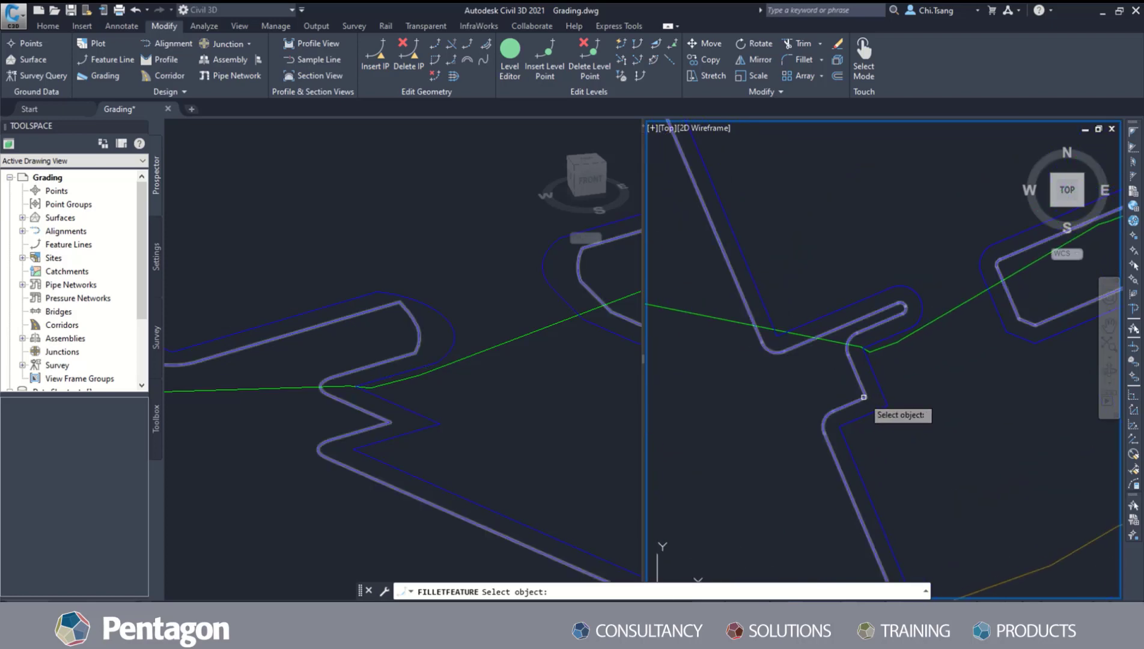
left_click(863, 397)
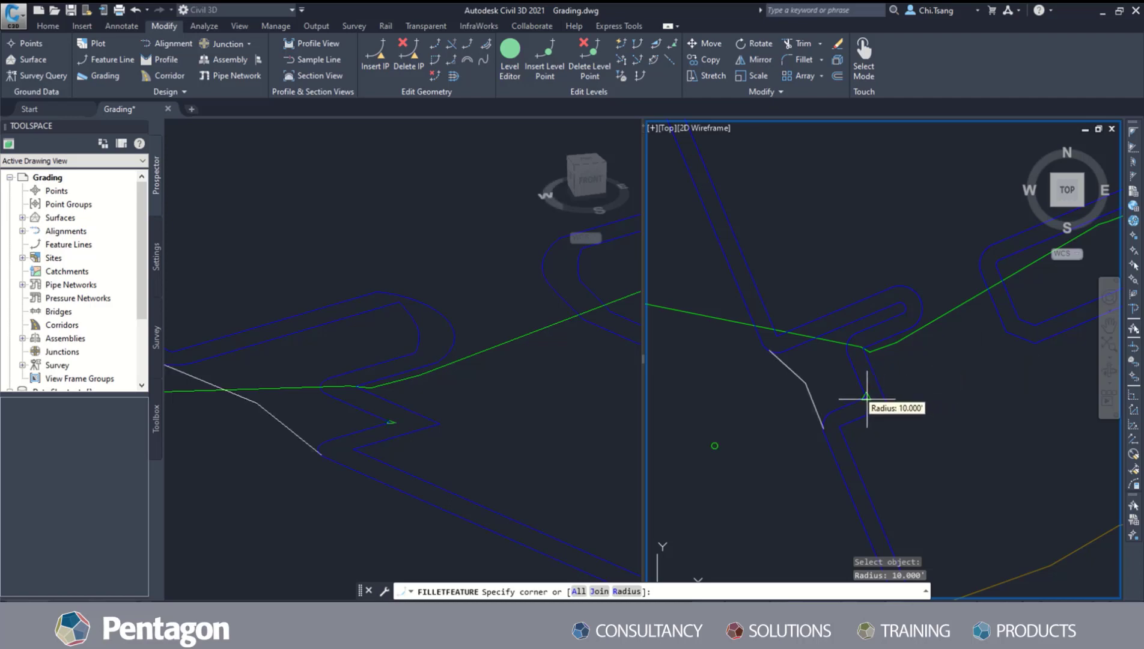
left_click(867, 397)
middle_click_drag(953, 380, 789, 404)
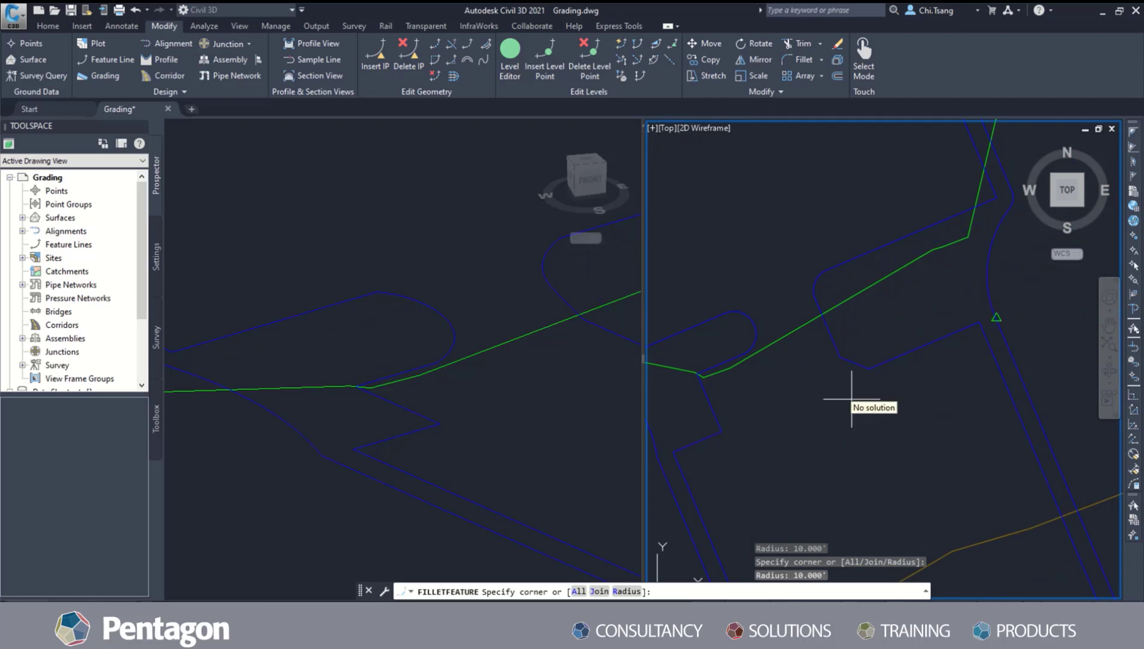
key("Escape")
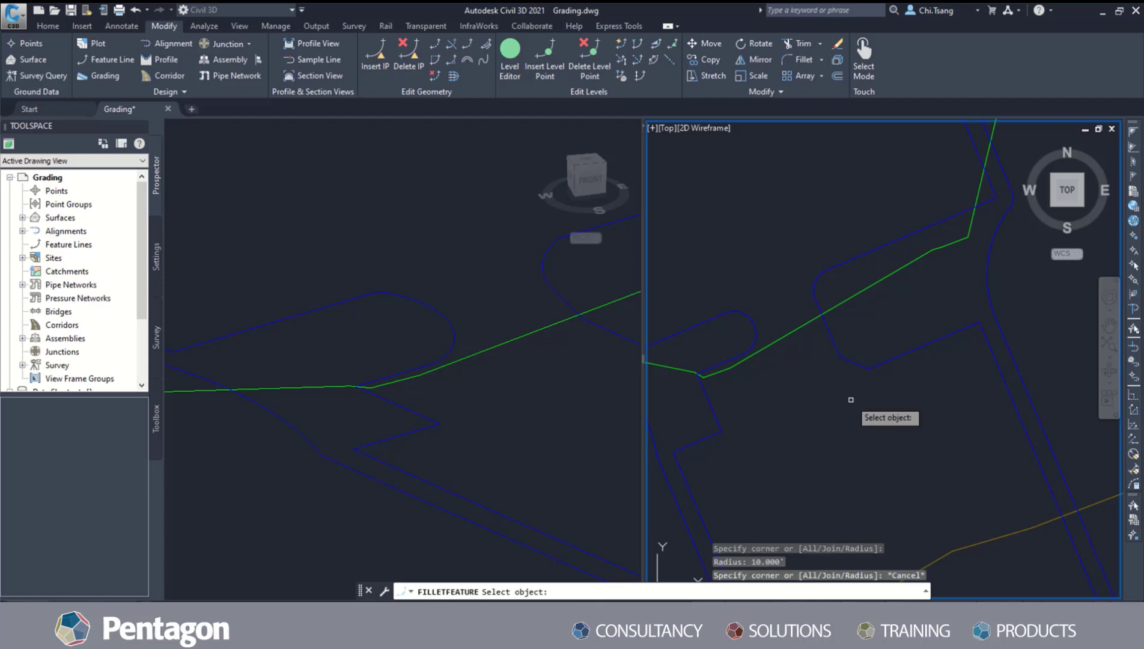
key("Escape")
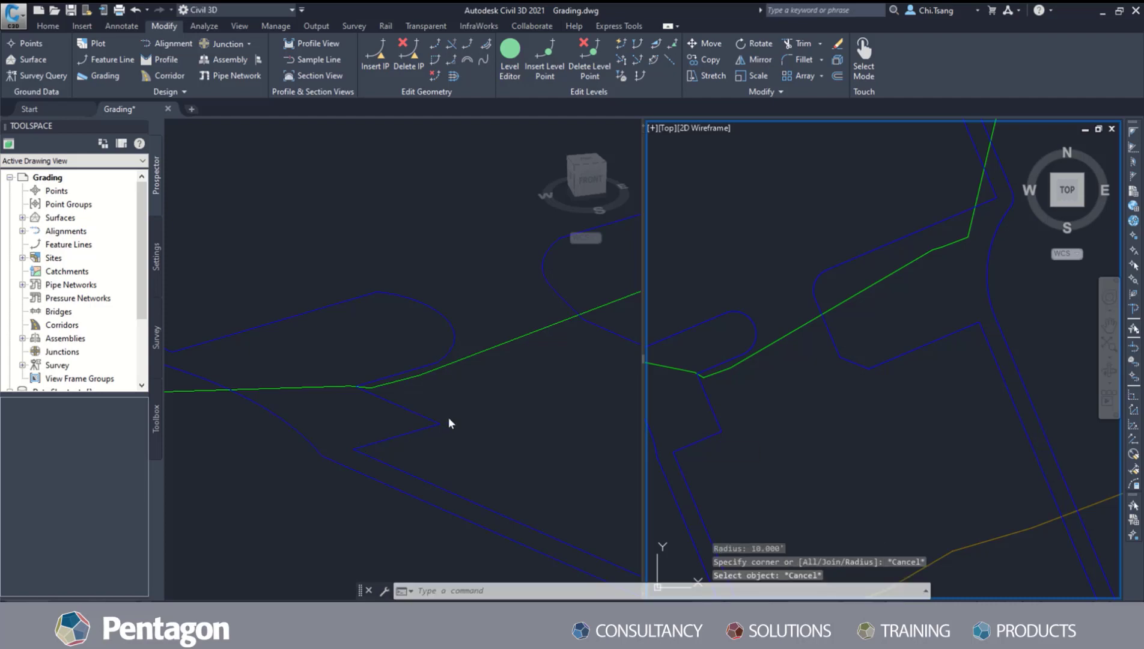
Step: Examine the filleted outer feature line on both sides of the pads in the 3D view
left_click(475, 414)
scroll(476, 409, "down", 3)
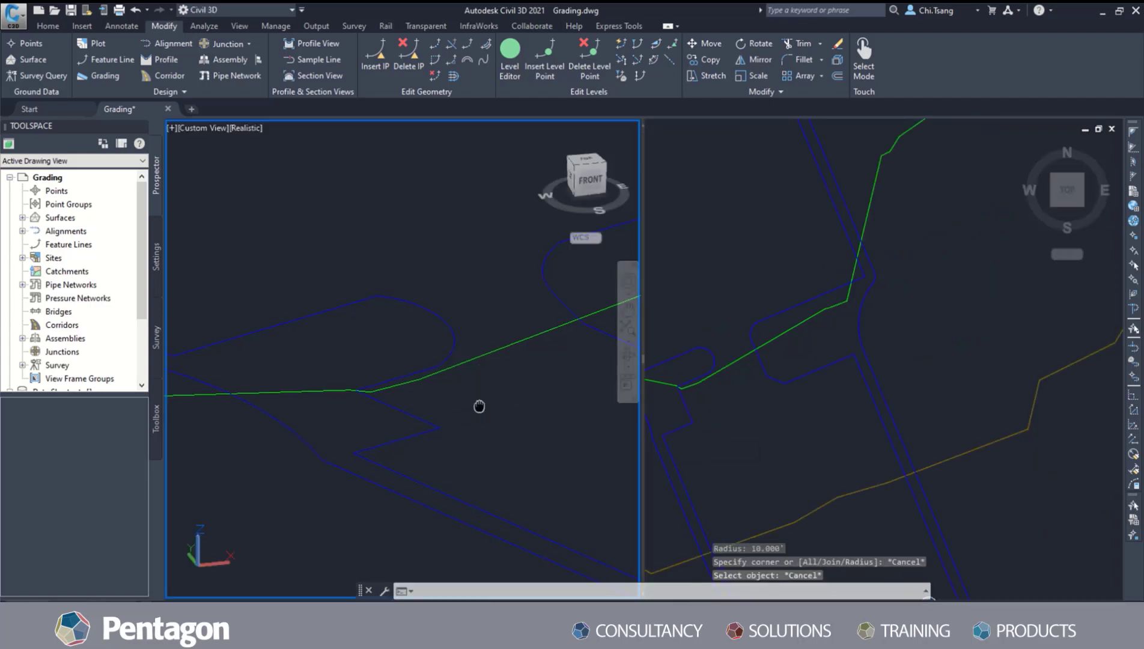
middle_click_drag(544, 413, 403, 391)
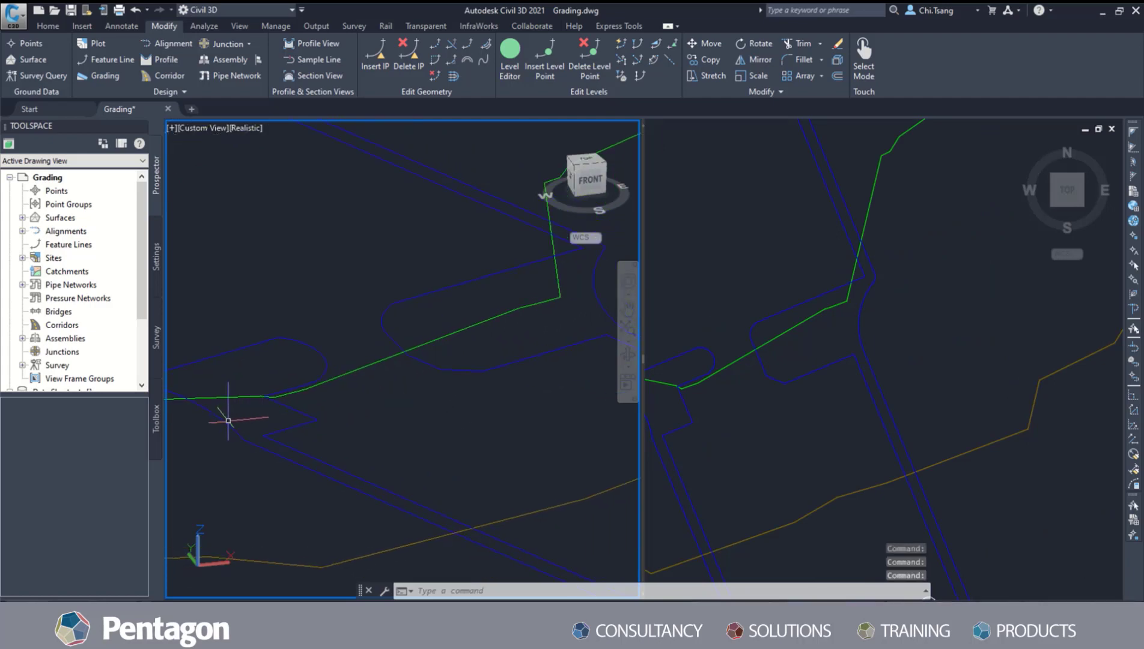
left_click(230, 415)
scroll(388, 413, "down", 1)
middle_click_drag(413, 416, 388, 413)
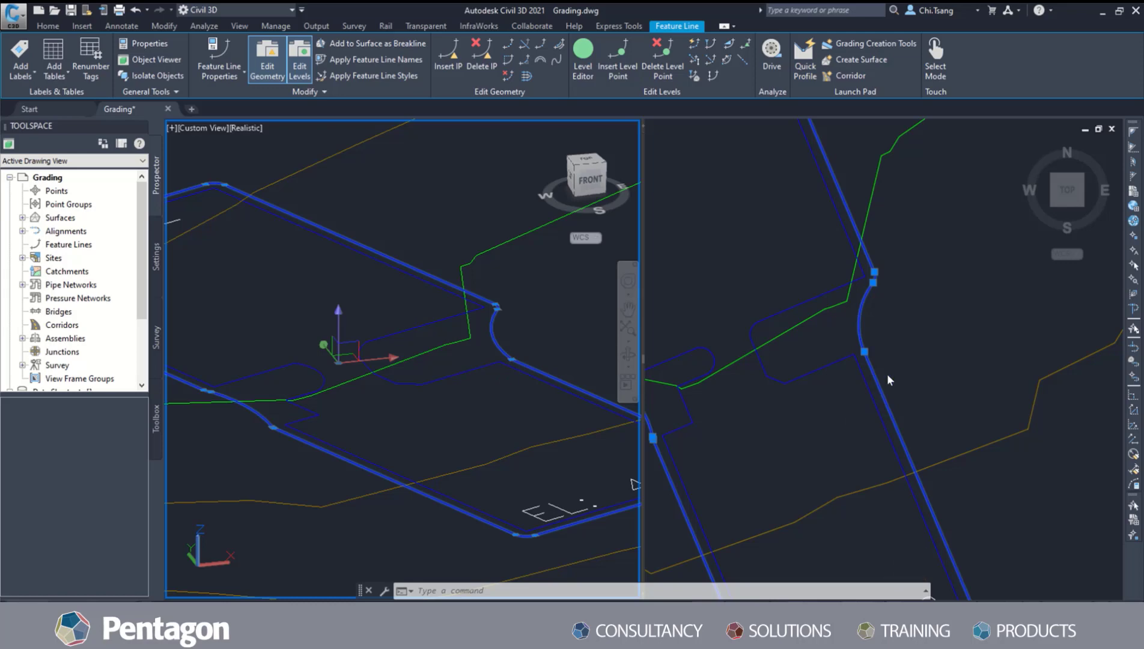
key("Escape")
key("Escape")
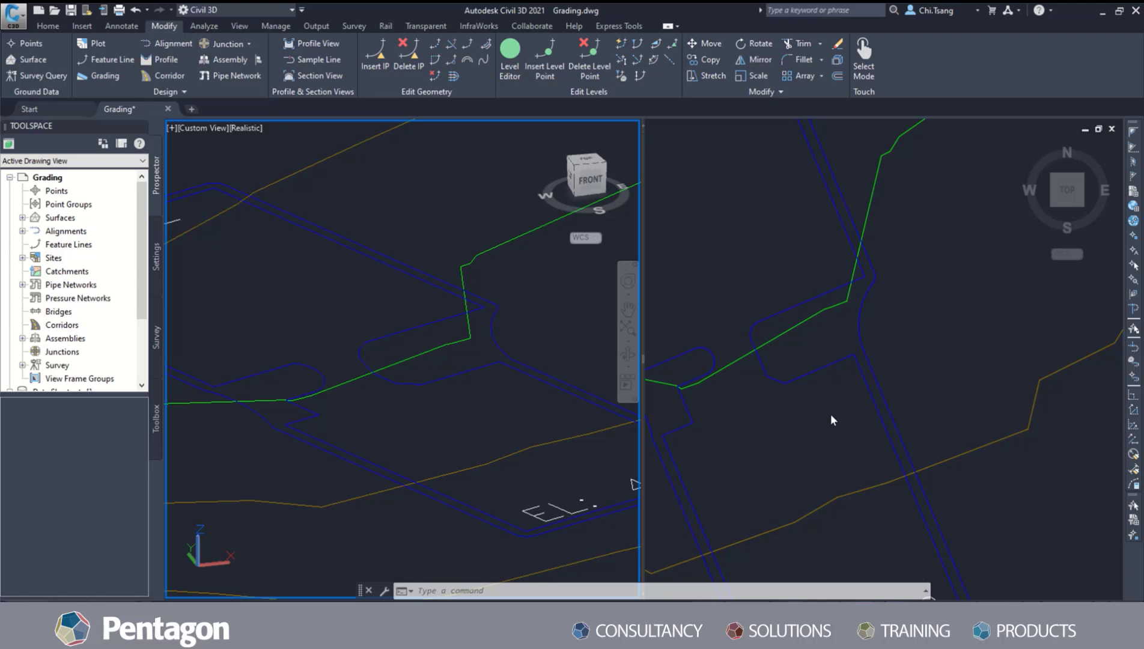
mouse_move(481, 390)
middle_mouse_down()
mouse_move(560, 359)
mouse_move(513, 362)
middle_mouse_up()
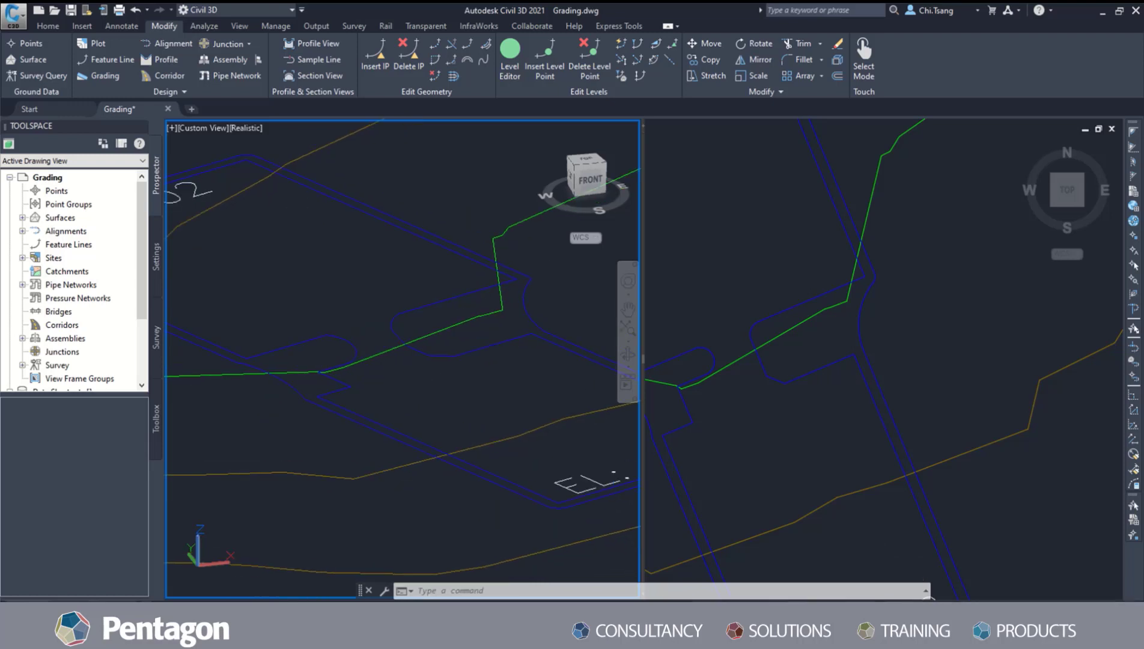
Step: Start the Grading Creation Tools and choose the Grading - Building Pad site for the grading group
left_click(796, 416)
scroll(878, 406, "up", 6)
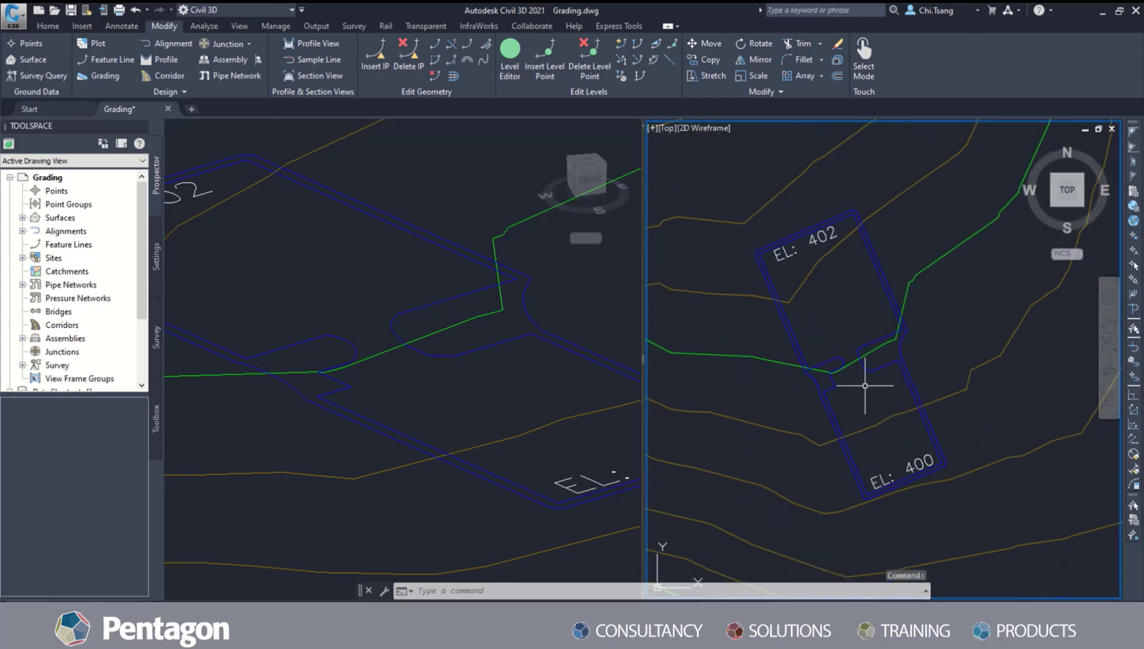
left_click(48, 27)
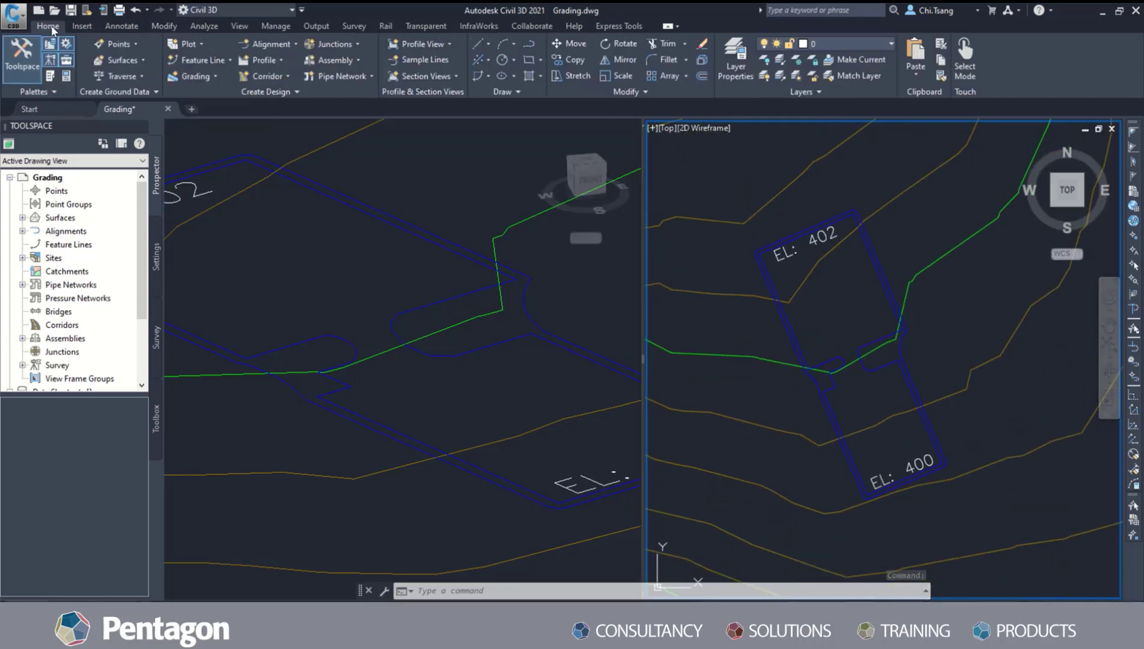
left_click(214, 77)
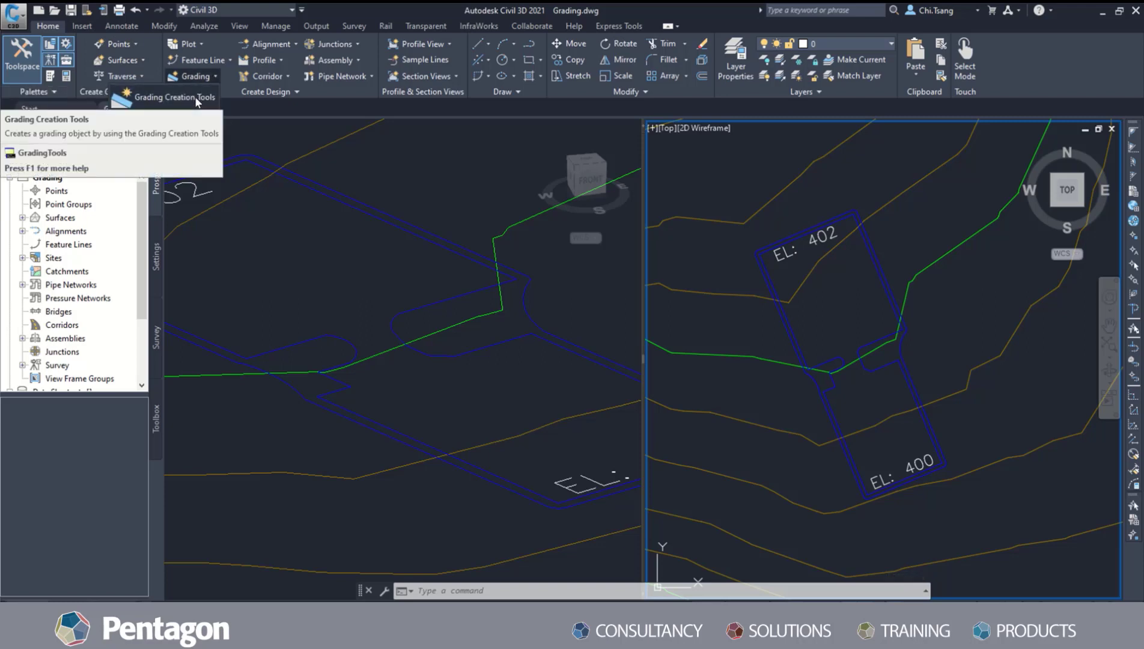
left_click(195, 96)
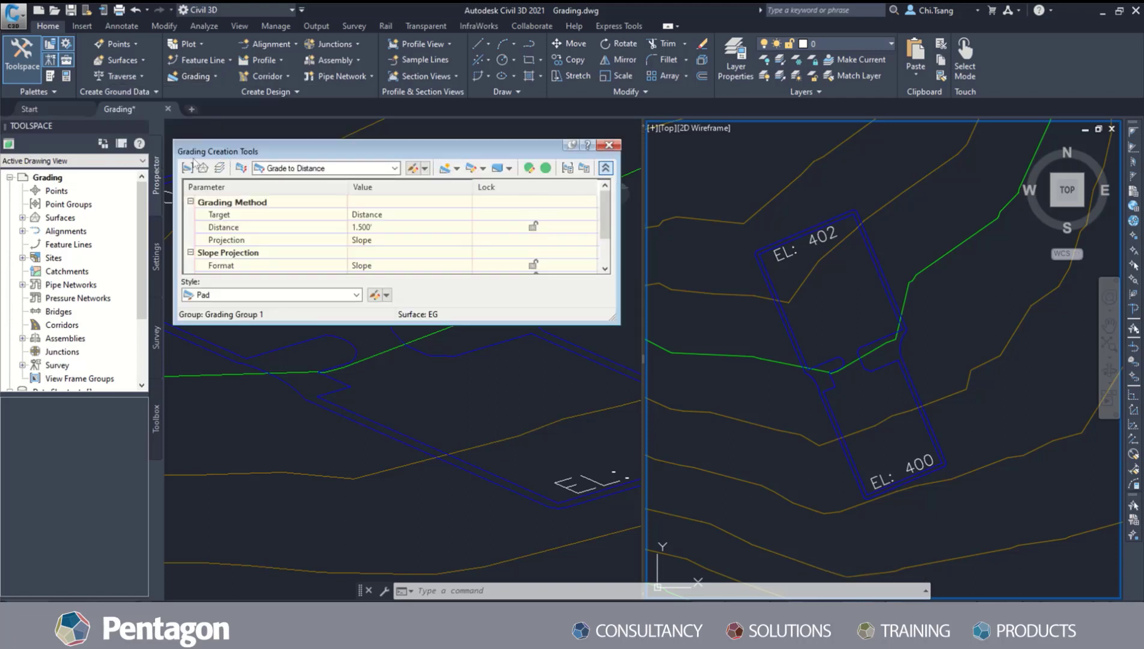
left_click(188, 168)
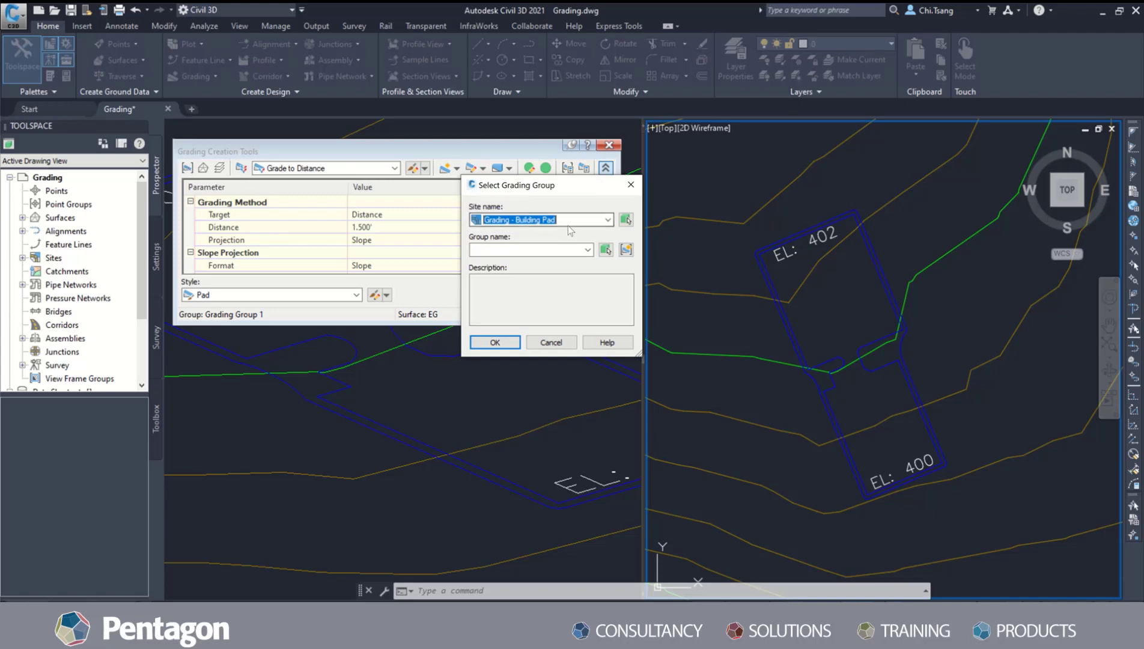
left_click(607, 220)
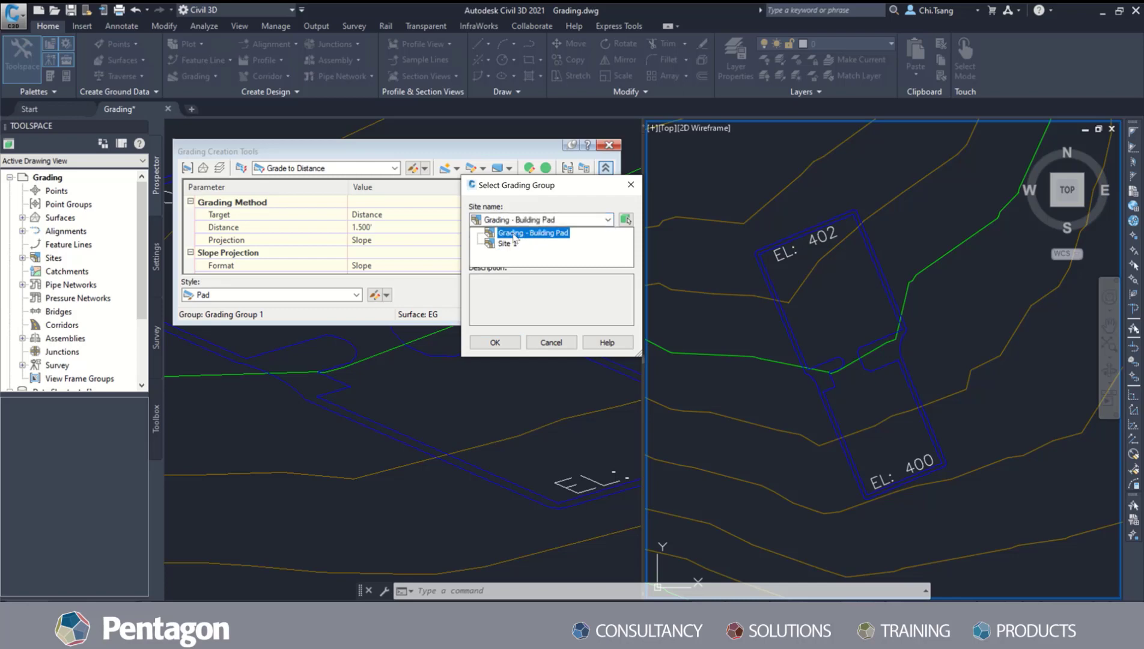
left_click(539, 234)
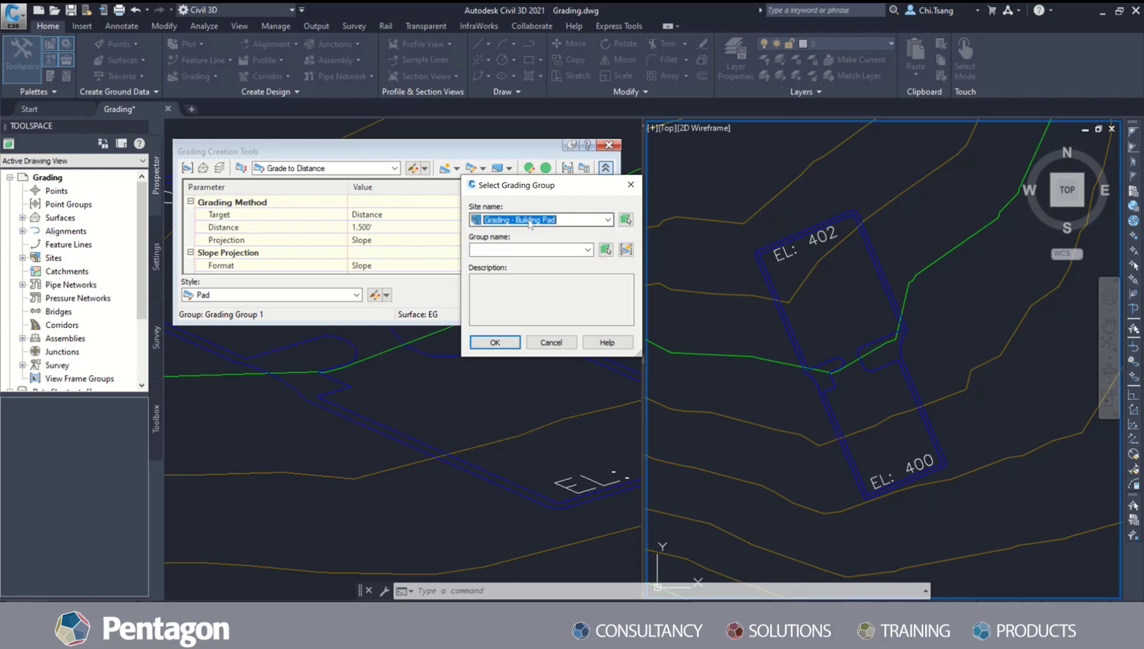
Step: Create a grading group named "slope grading with feature lines" with automatic surface creation and EG as the volume base surface
left_click(625, 249)
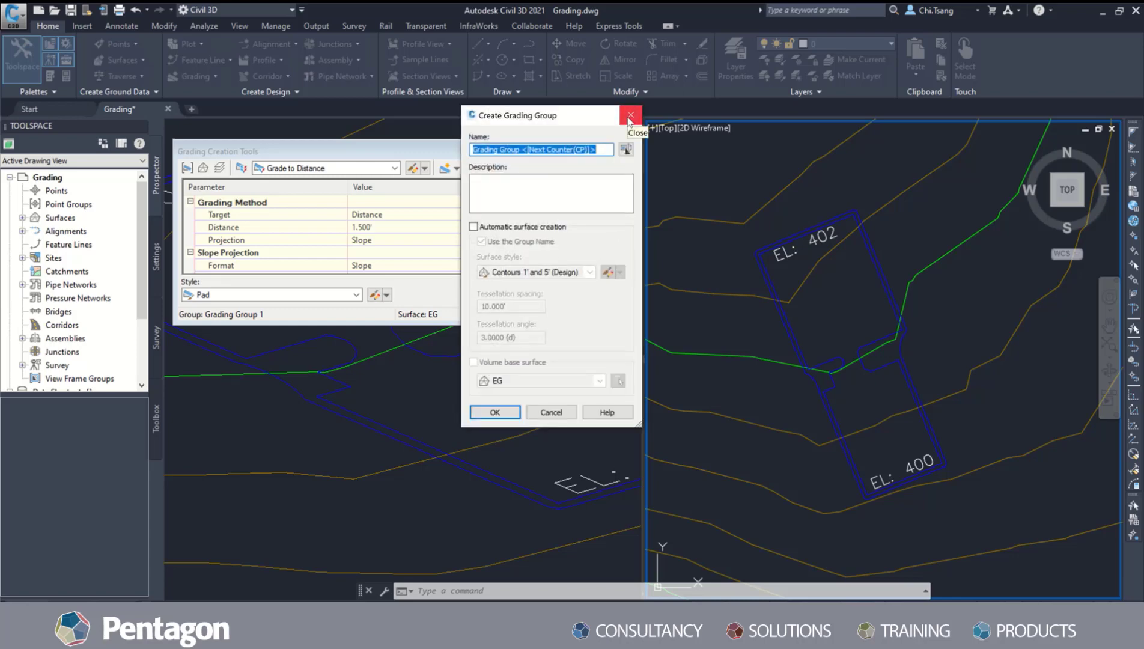
type("slope")
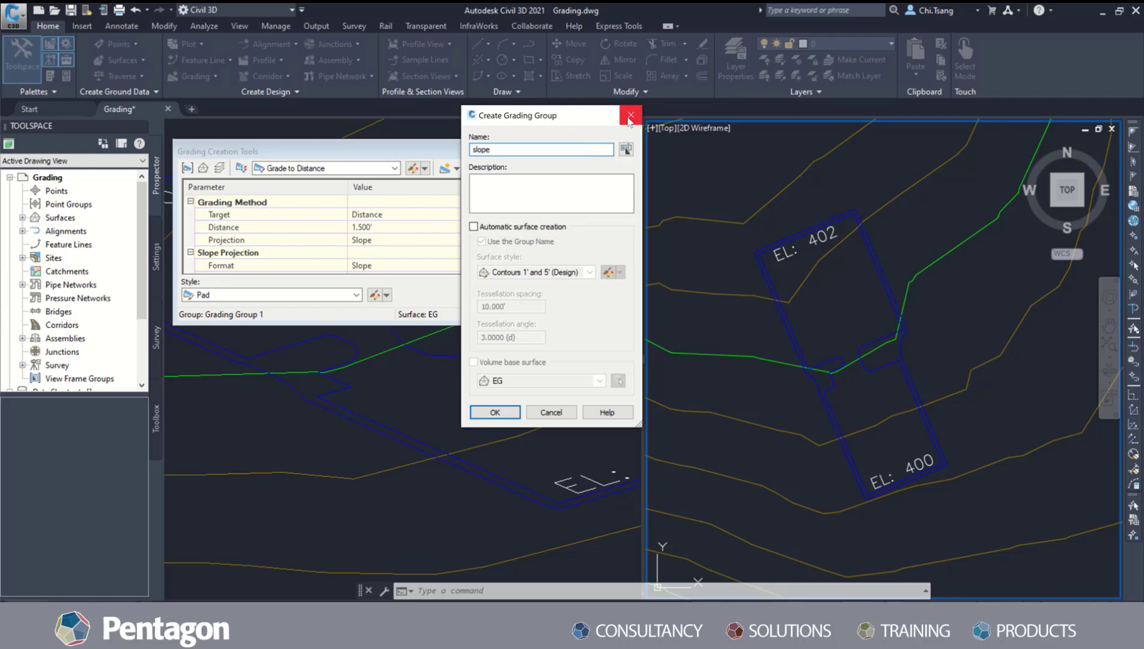
type(" grading with feature lines")
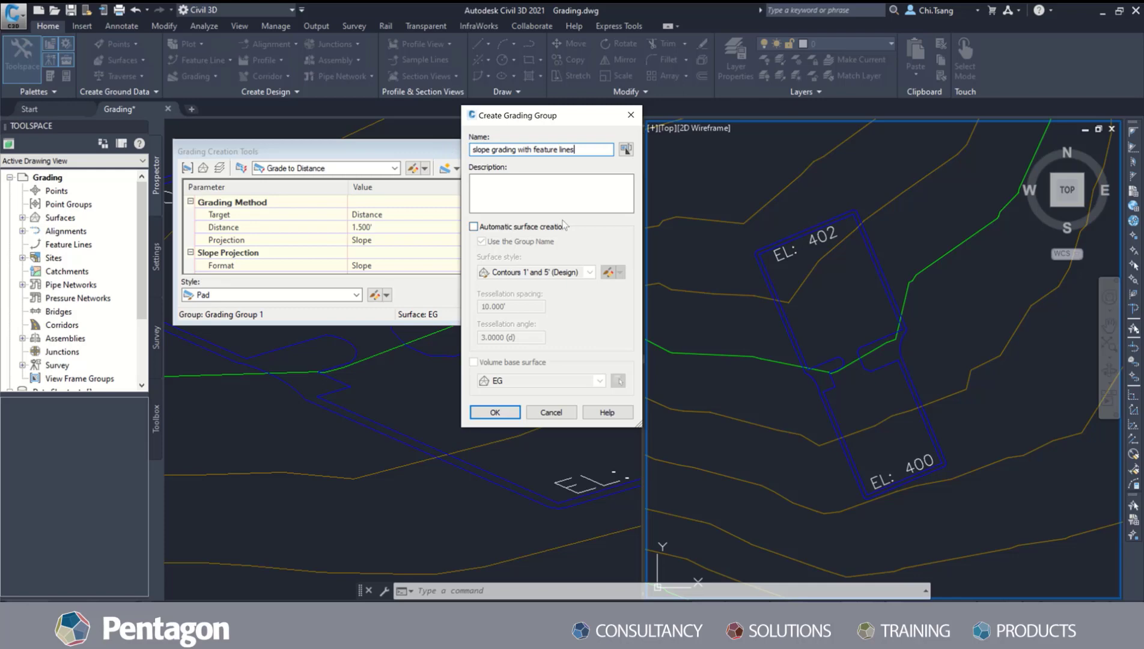
left_click(474, 229)
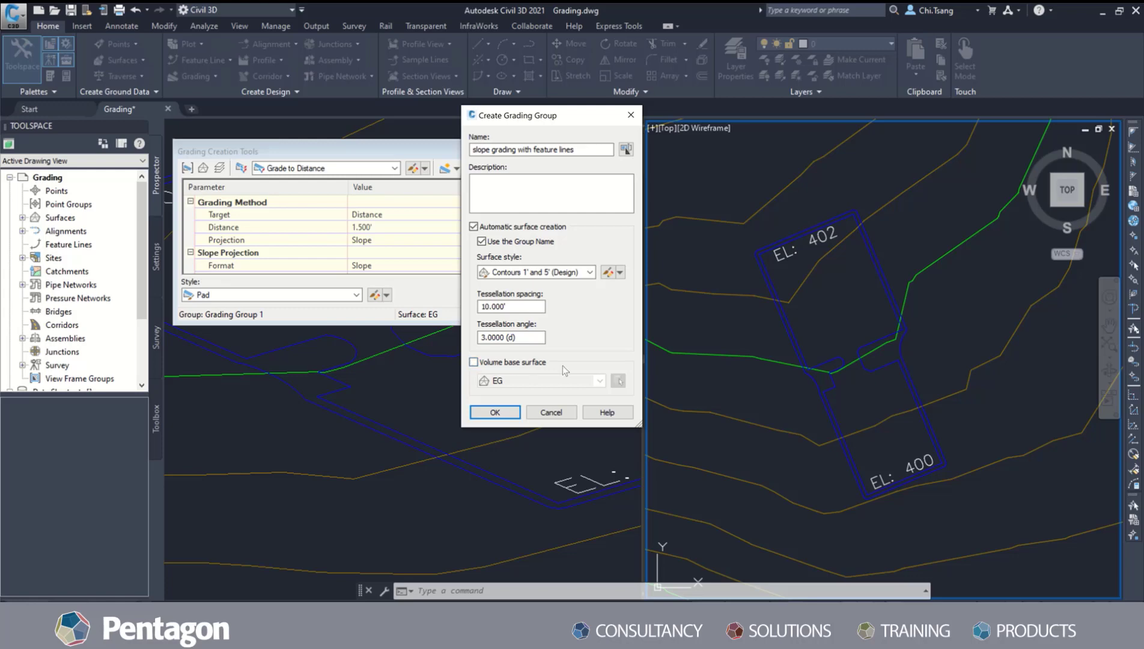
left_click(474, 362)
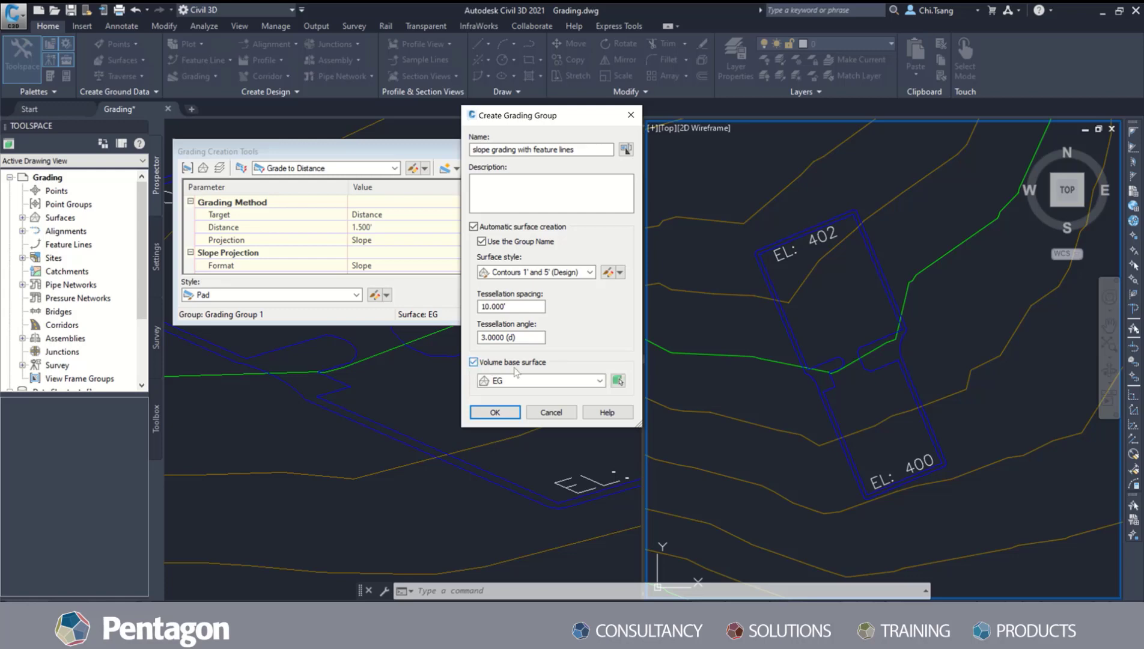
left_click(600, 380)
left_click(586, 392)
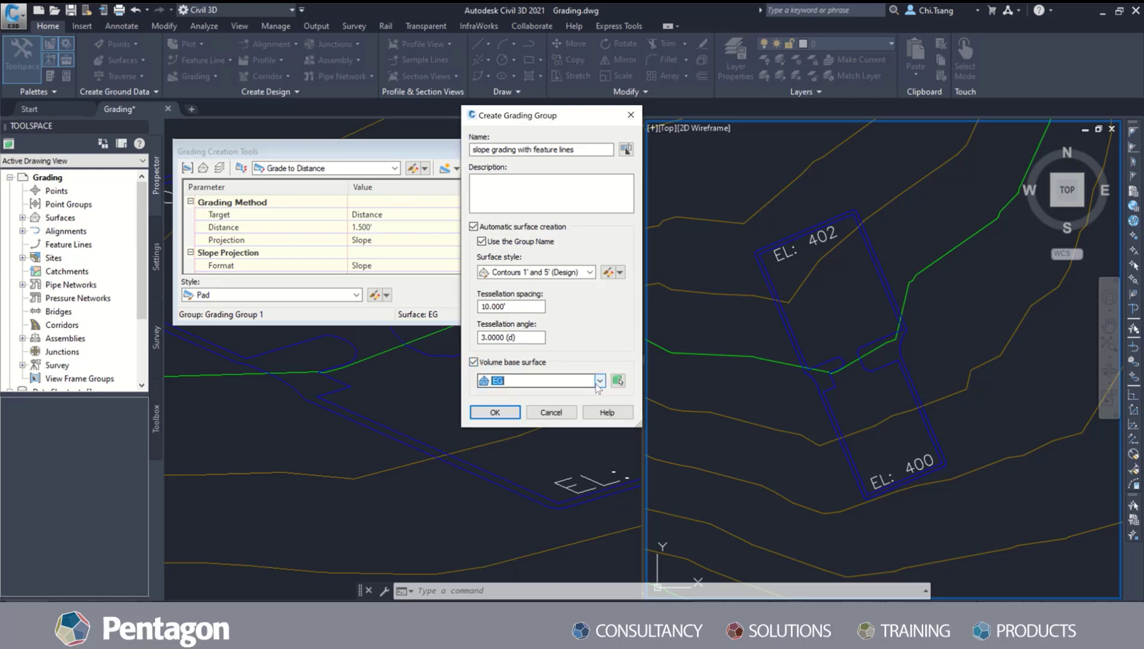
left_click(503, 413)
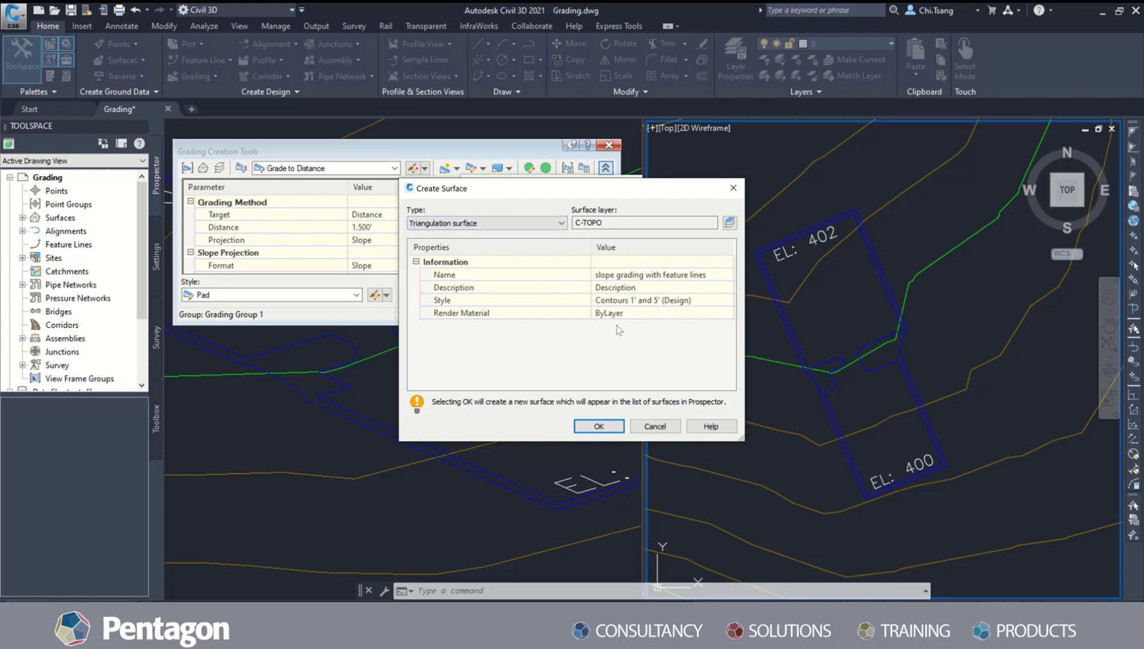
left_click(605, 427)
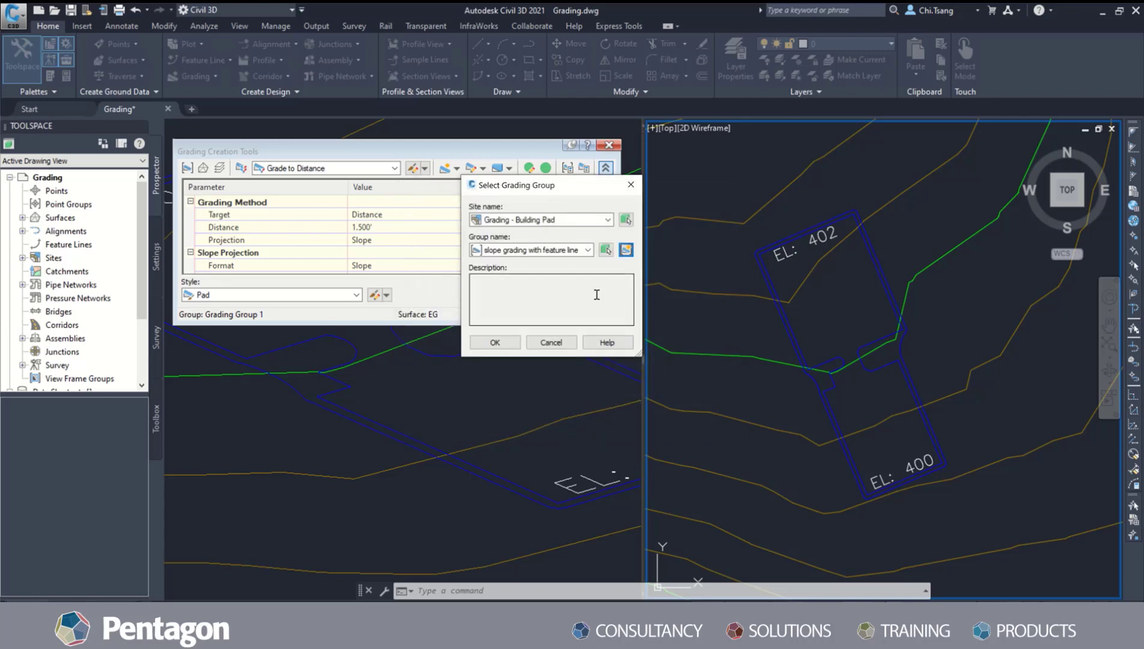
left_click(495, 342)
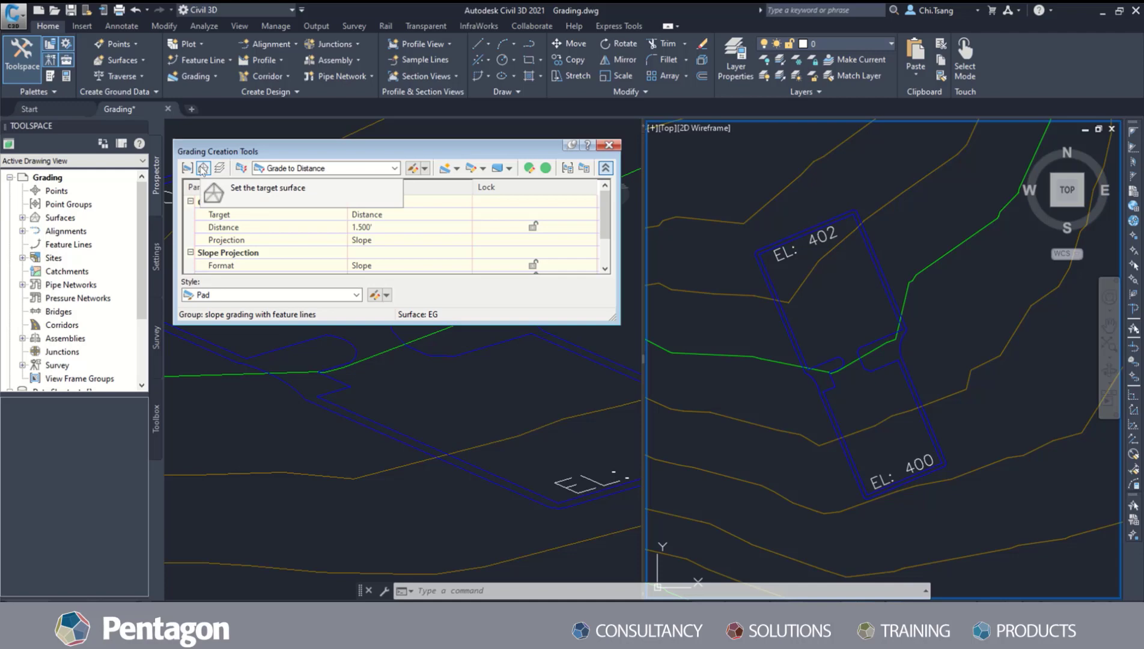
Step: Set EG as the target surface for the grading
left_click(203, 168)
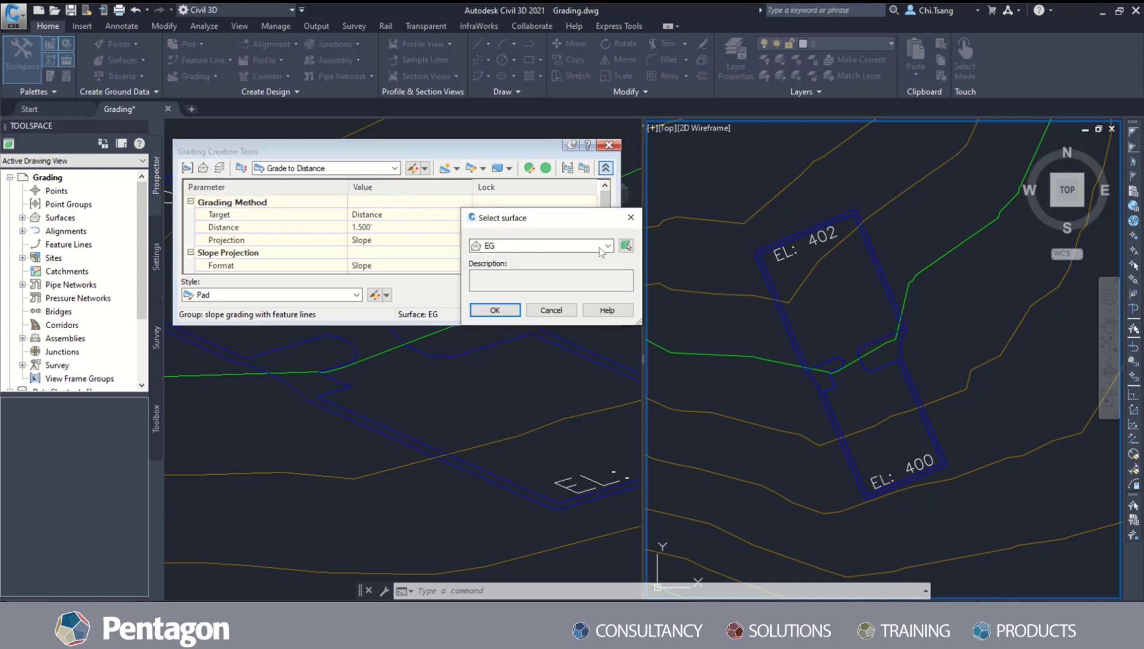
left_click(607, 246)
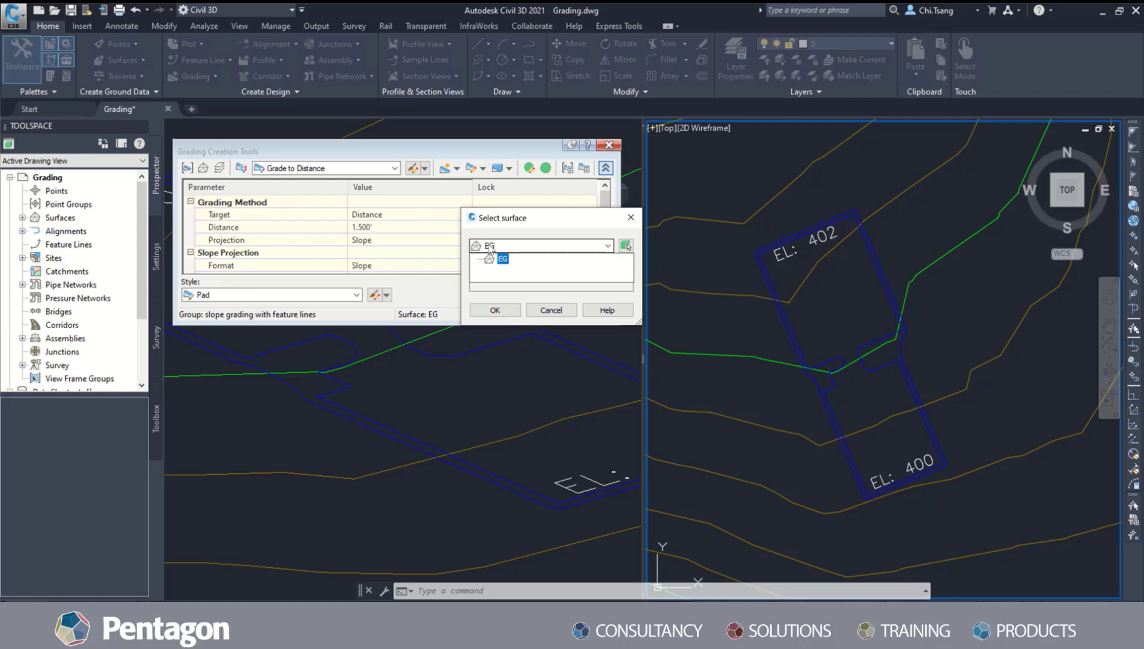
left_click(490, 248)
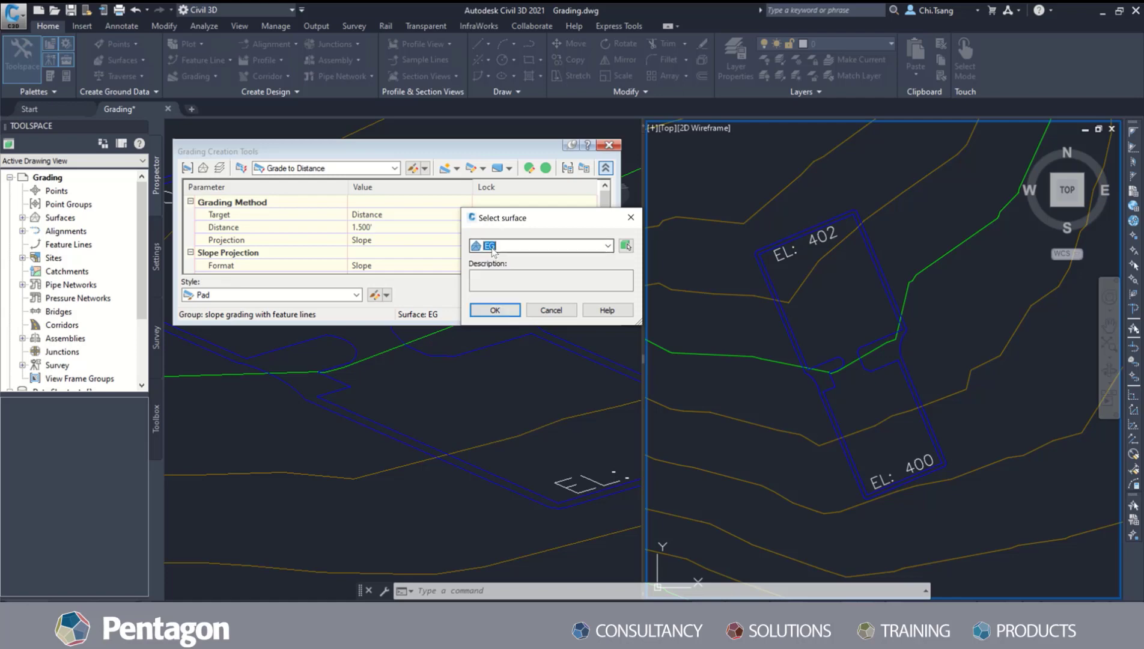
left_click(495, 310)
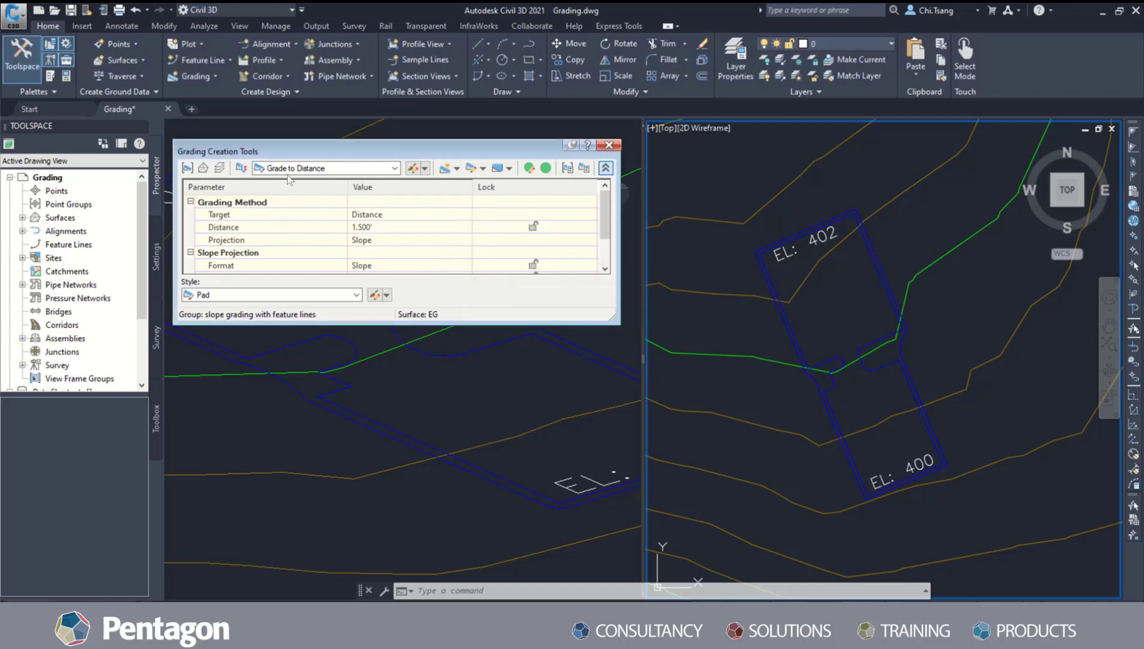
Step: Select the Basic Set criteria set and choose Grade to Surface as the grading criteria
left_click(241, 169)
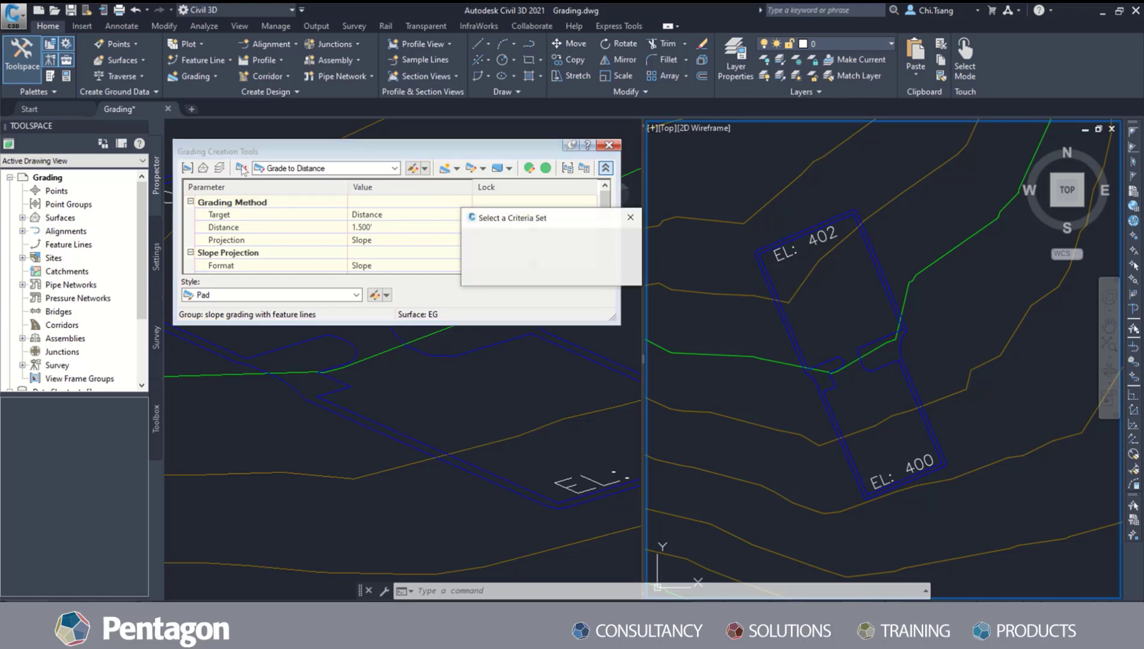
left_click(589, 248)
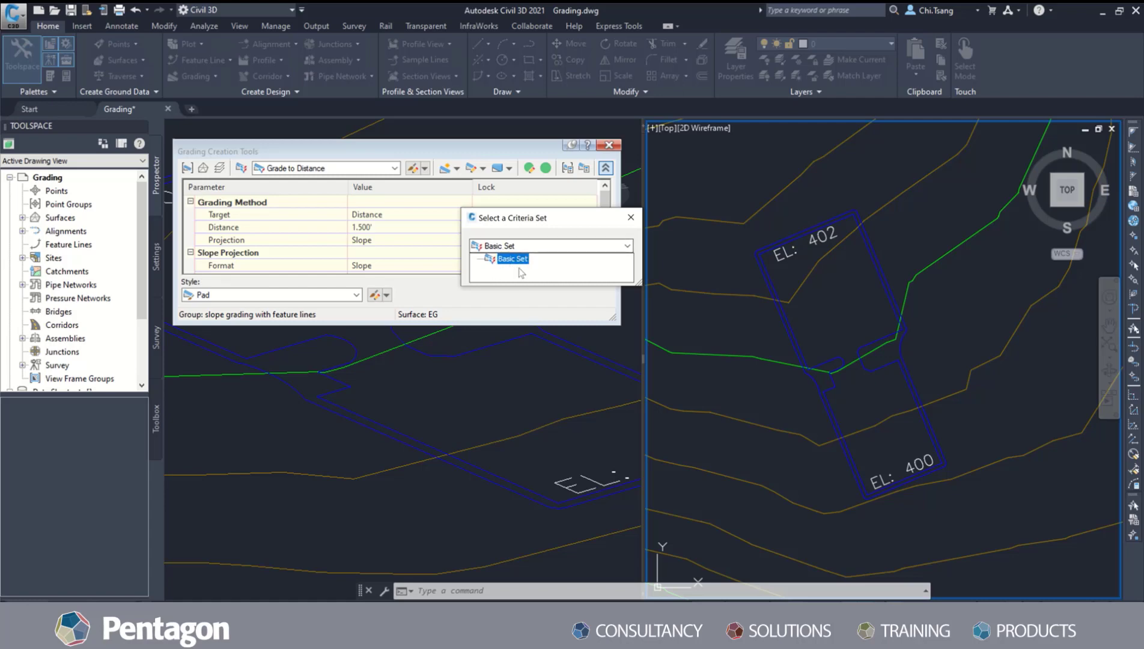
left_click(502, 252)
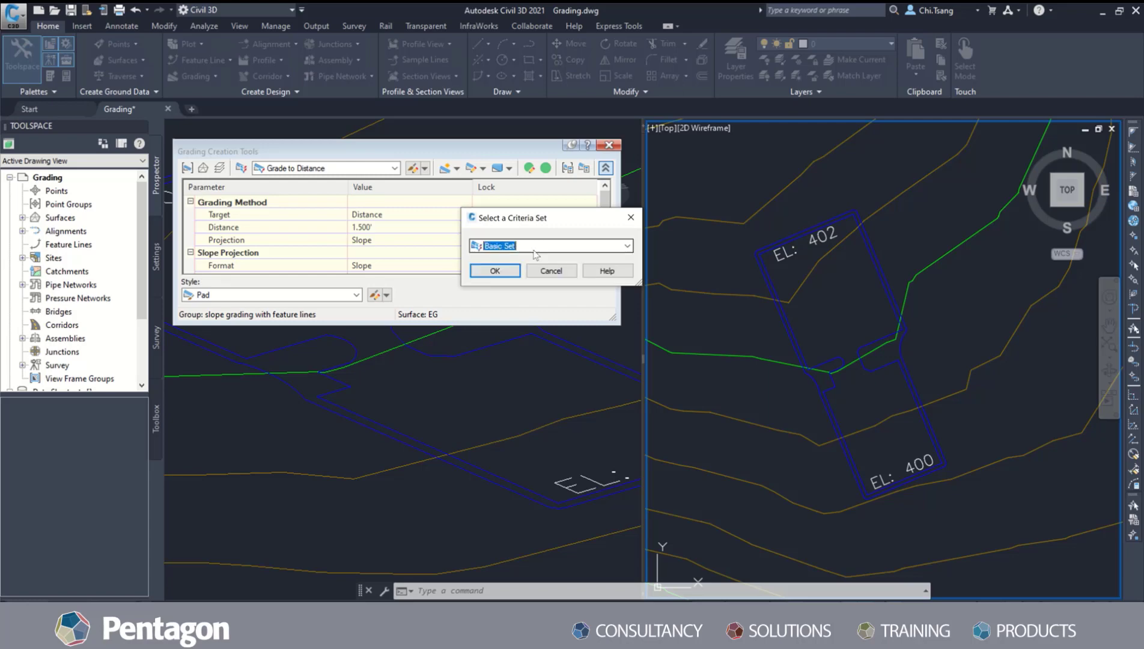
left_click(502, 272)
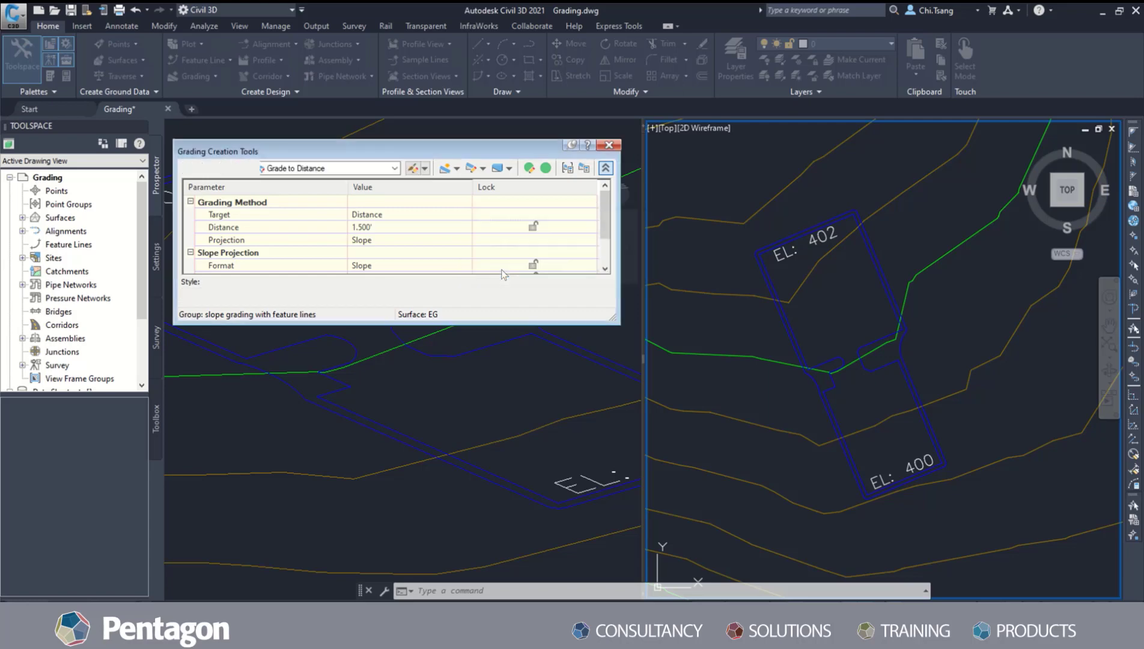
left_click(395, 169)
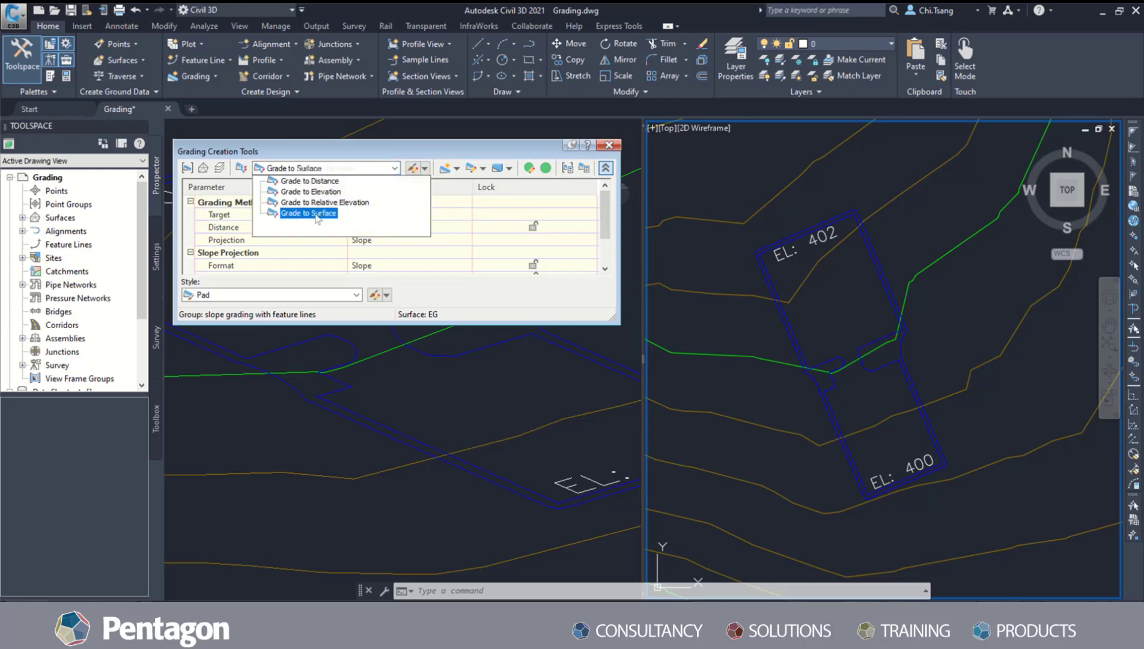
left_click(298, 214)
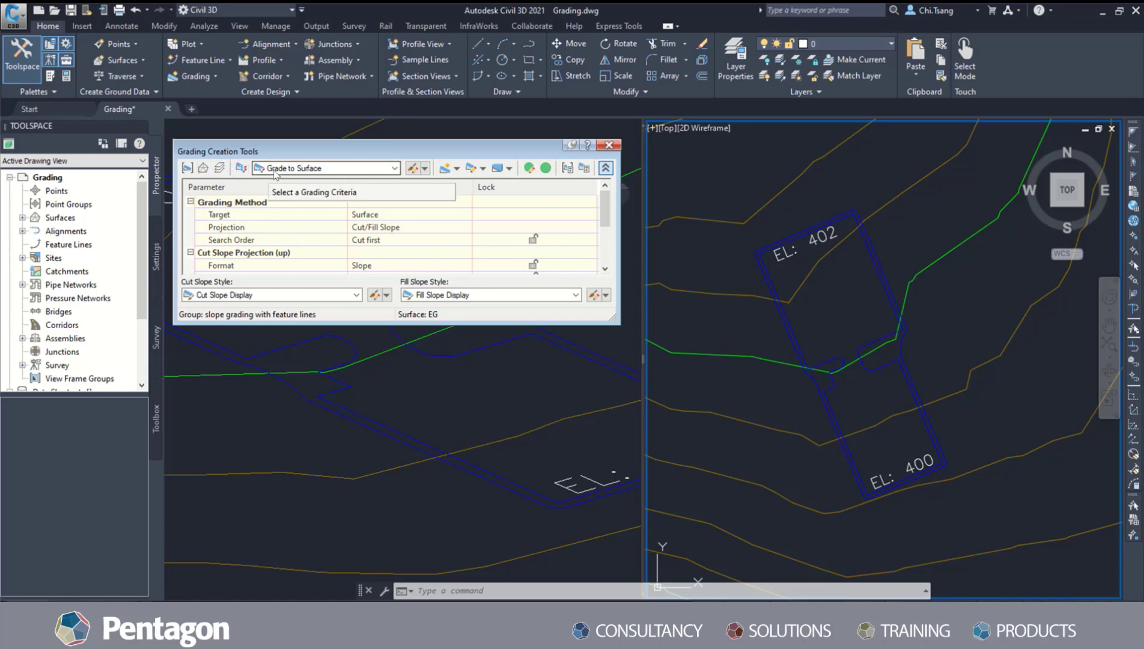
Step: Start Create Grading on the outer feature line of the building pad, choosing the outside as grading side and applying it to the entire length
left_click(459, 170)
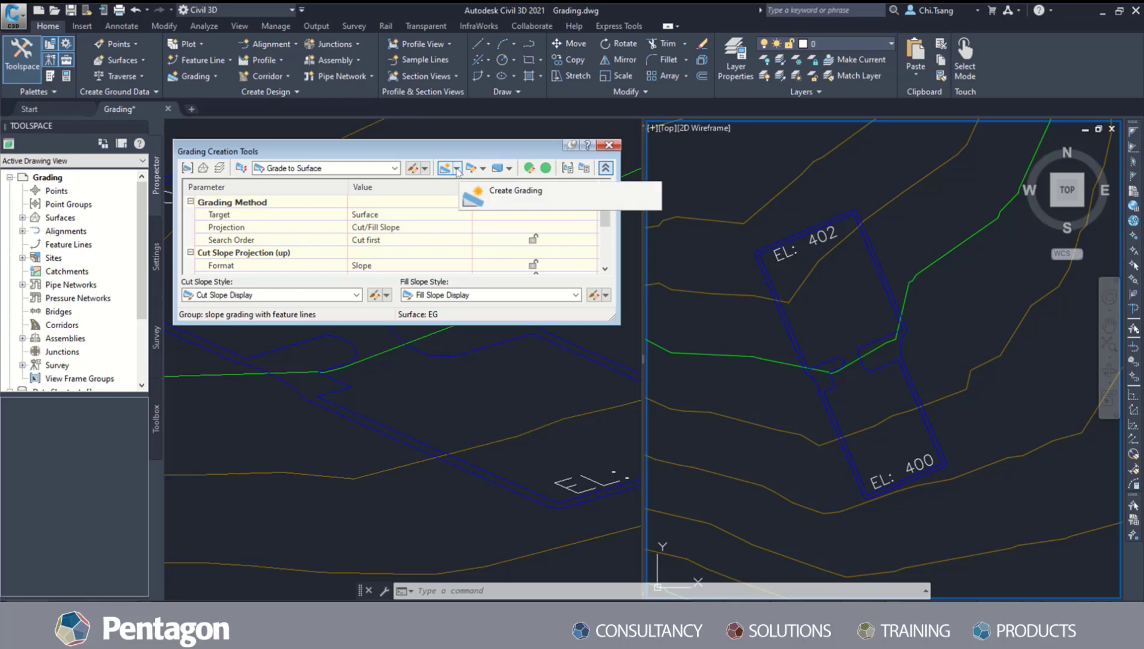
left_click(456, 171)
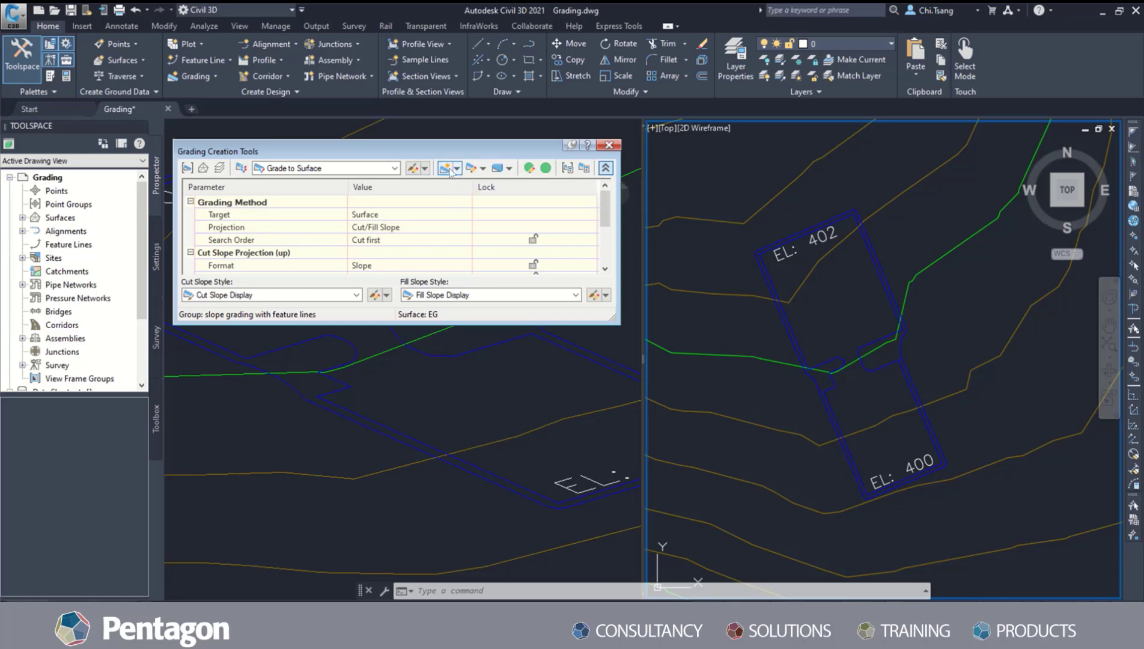
left_click(447, 171)
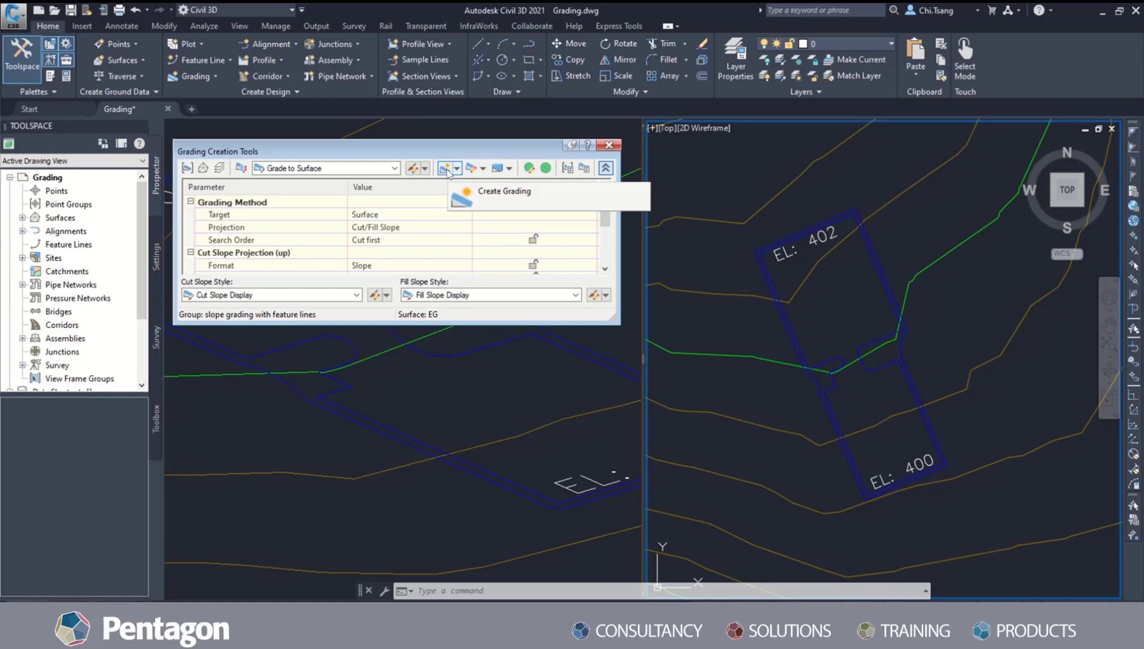
left_click(480, 192)
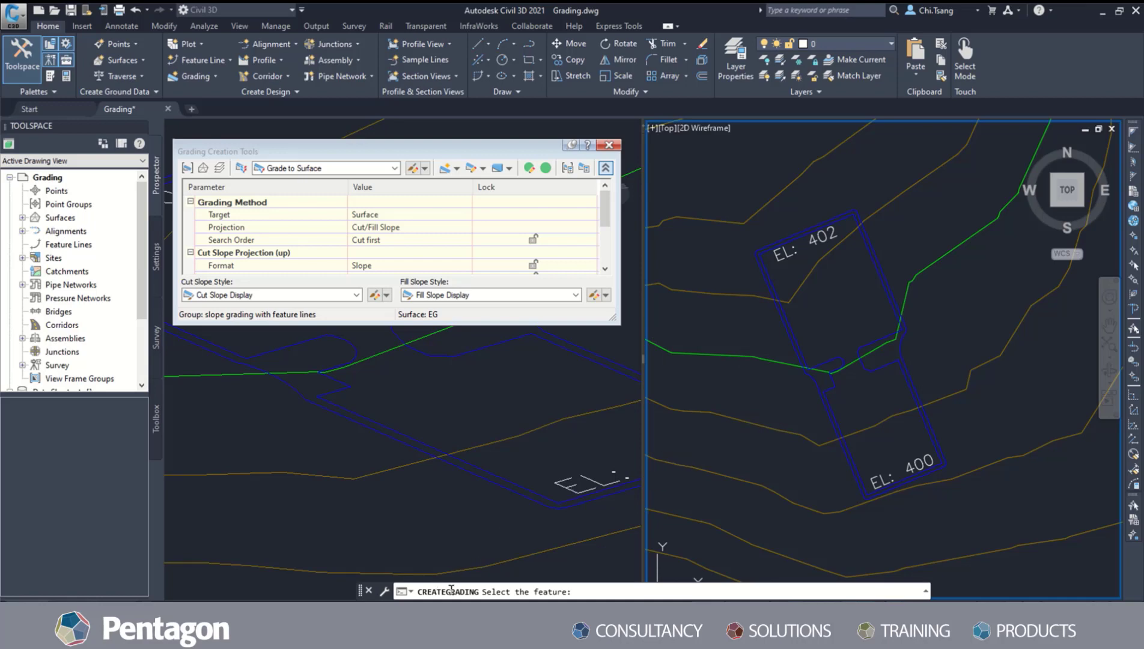
left_click(814, 380)
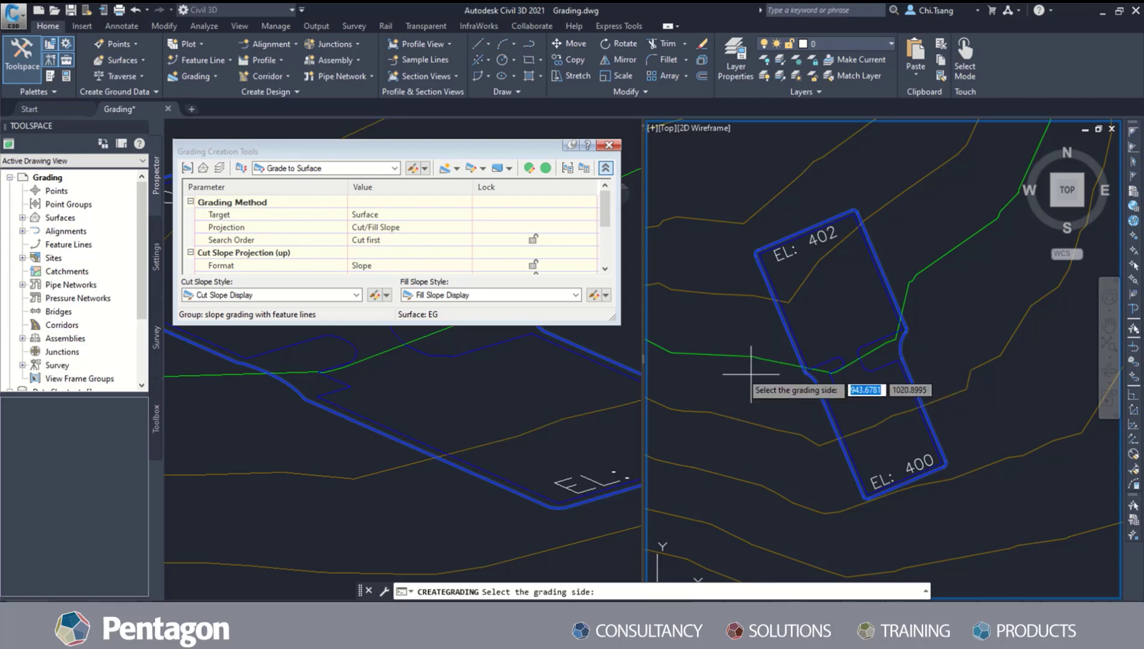
left_click(771, 391)
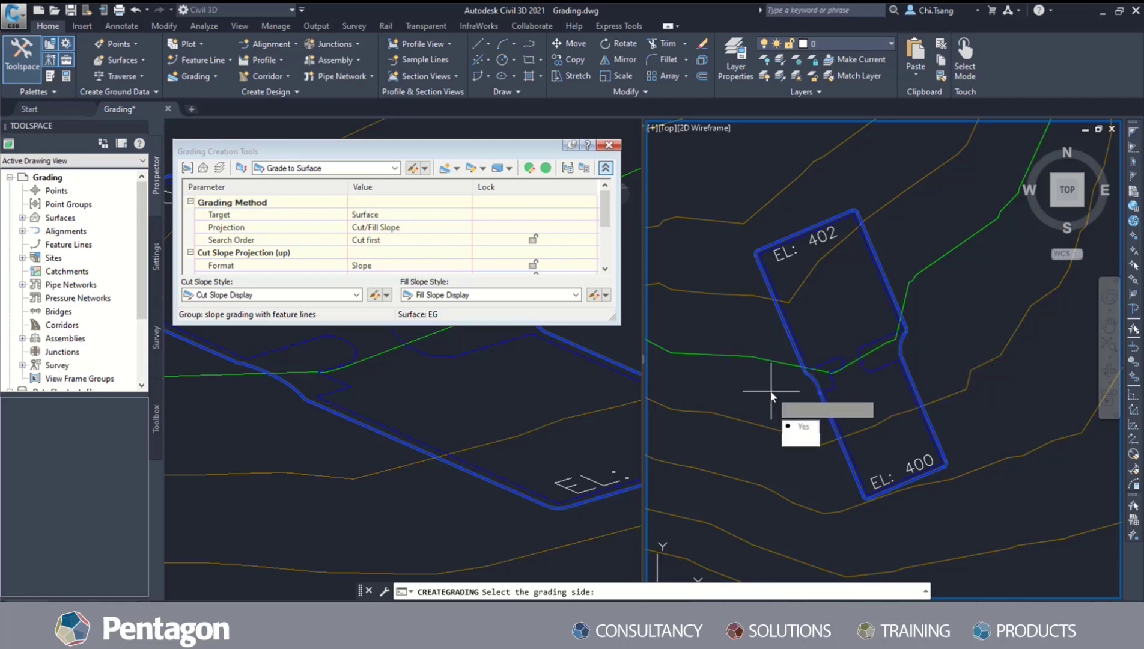
left_click(802, 428)
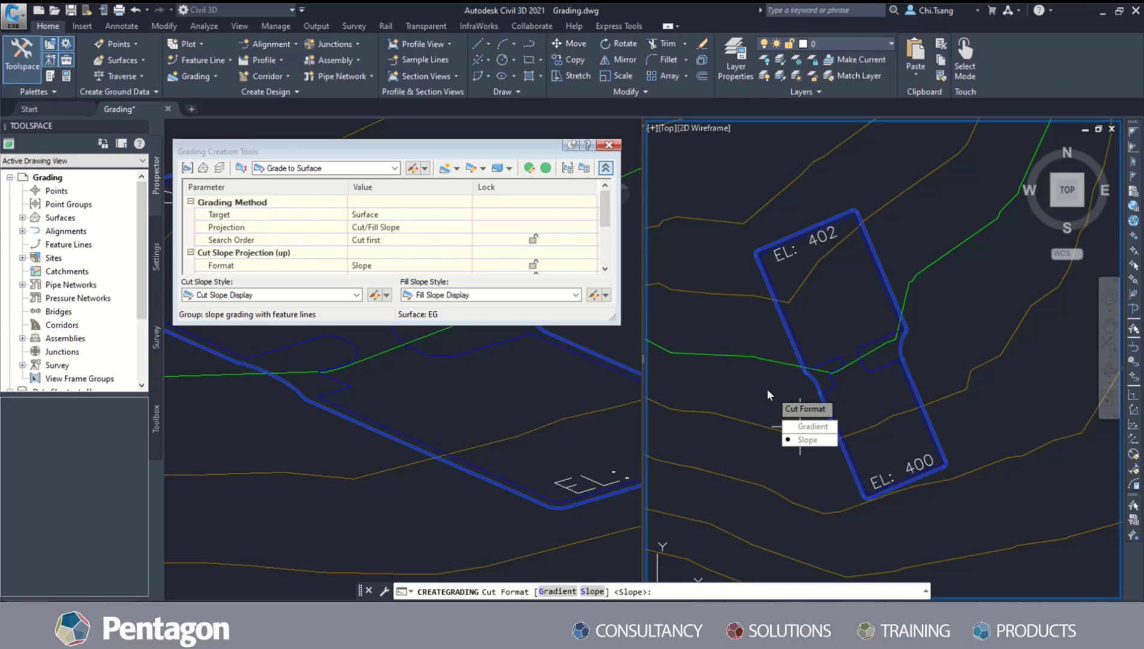
Step: Use the Slope format with a 2.00:1 cut slope, and the Slope format with the default slope for fill, to finish the grading
key("Return")
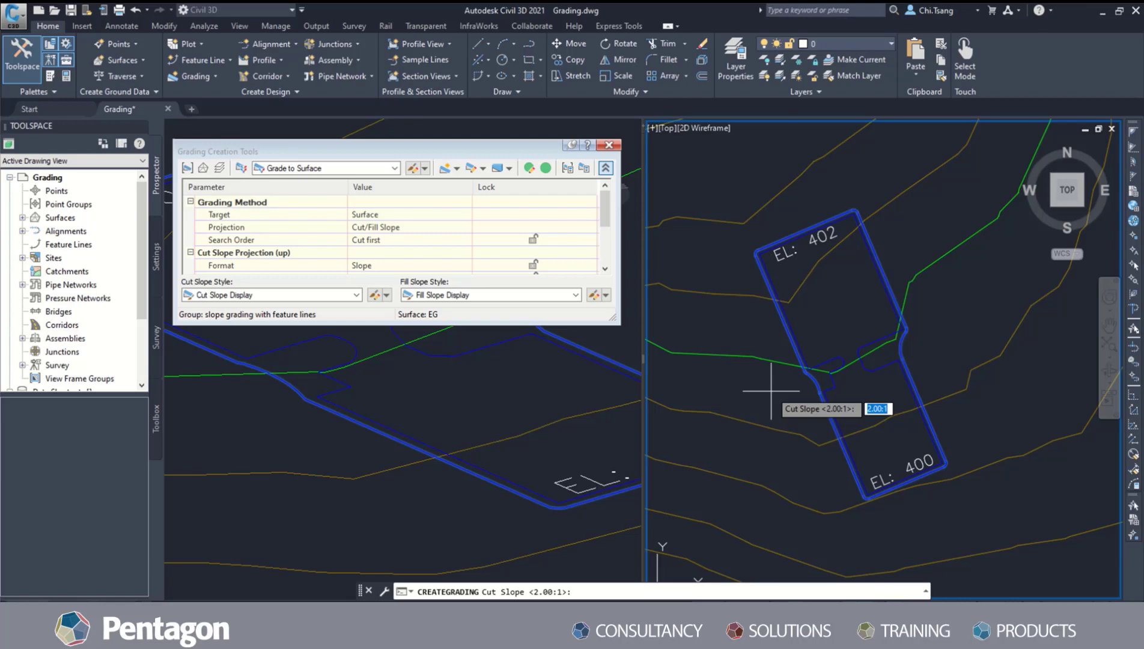
key("Return")
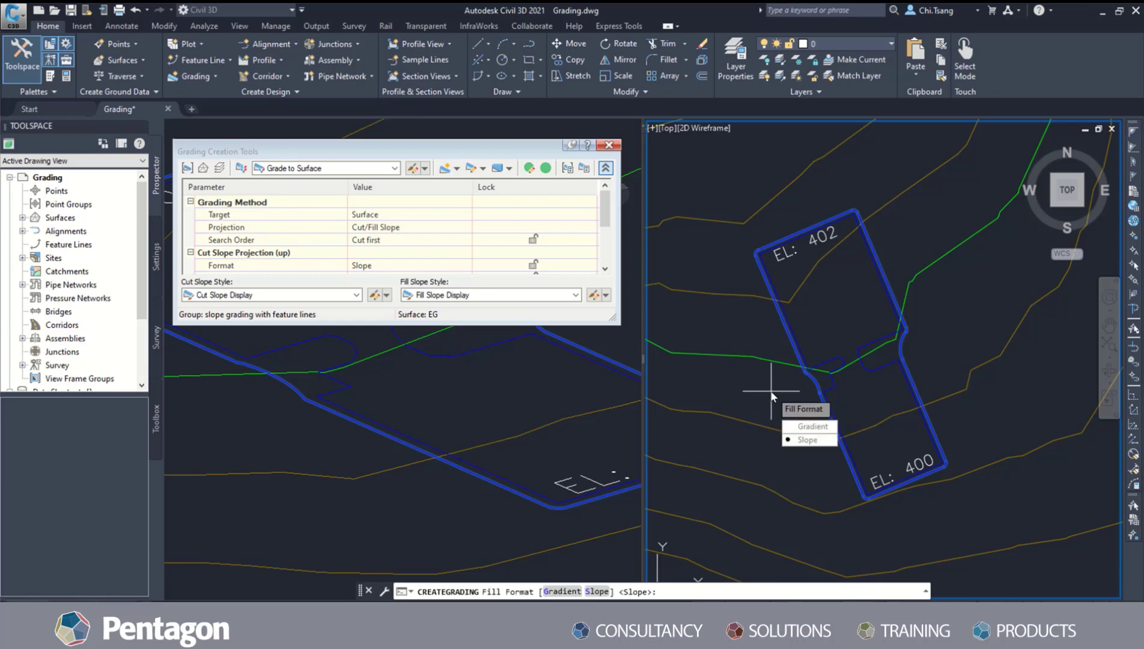
key("Return")
key("Return")
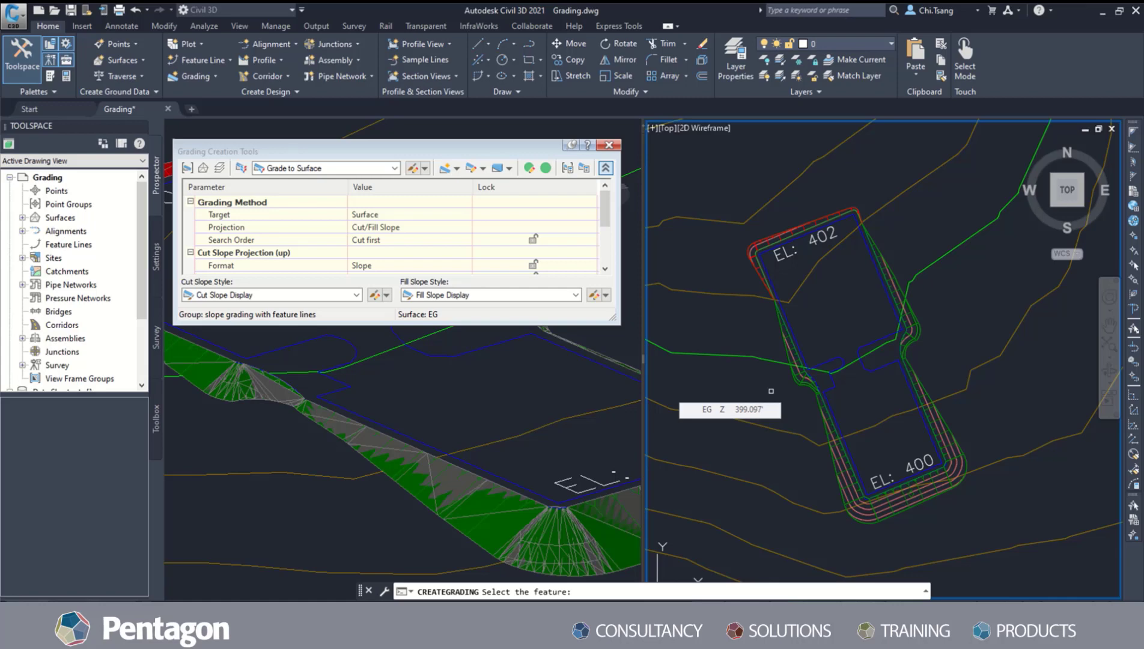
Step: End the grading command and examine the cut and fill slopes around the pad from several angles in the 3D view
left_click_drag(484, 151, 928, 163)
left_click(412, 372)
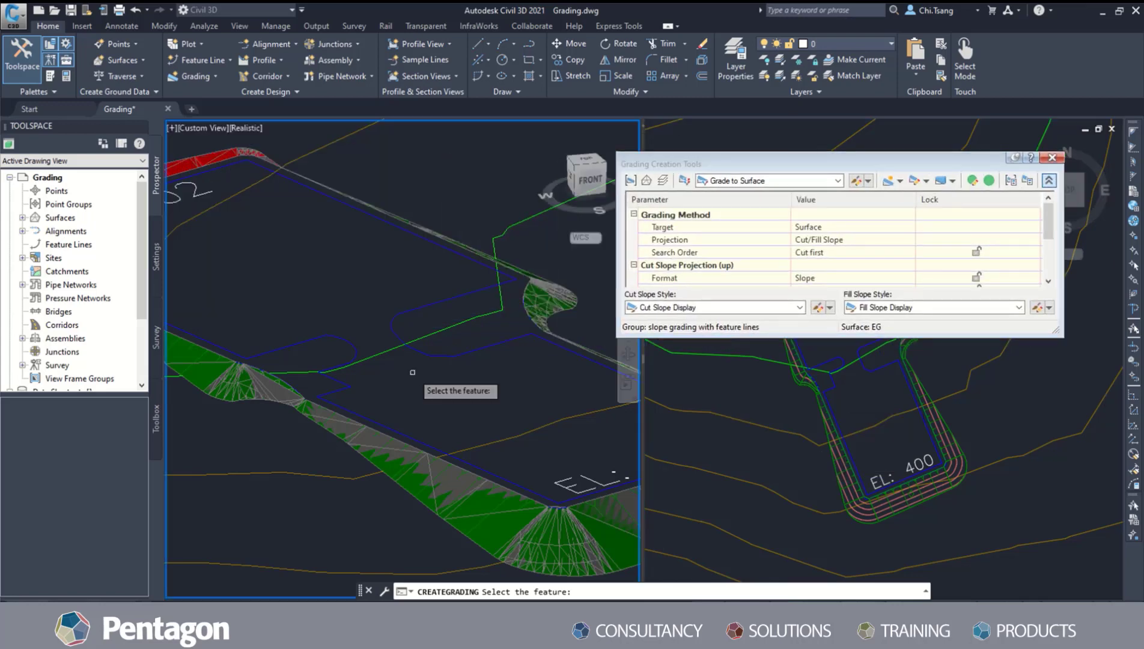
key("Escape")
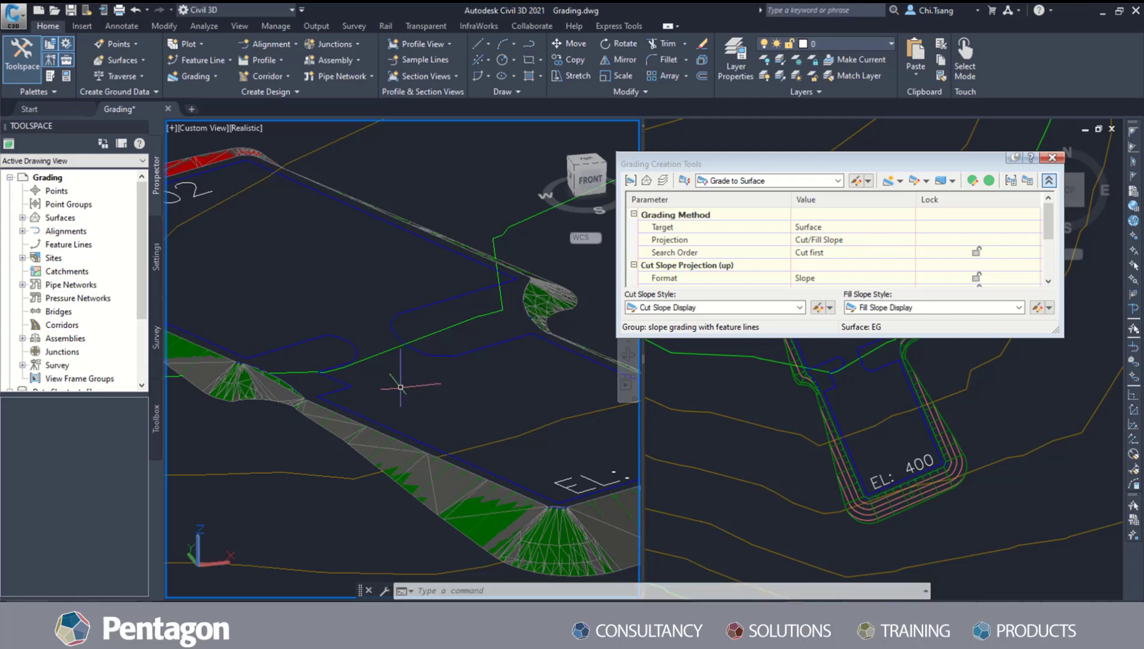
middle_click_drag(373, 412, 409, 379)
scroll(420, 390, "down", 2)
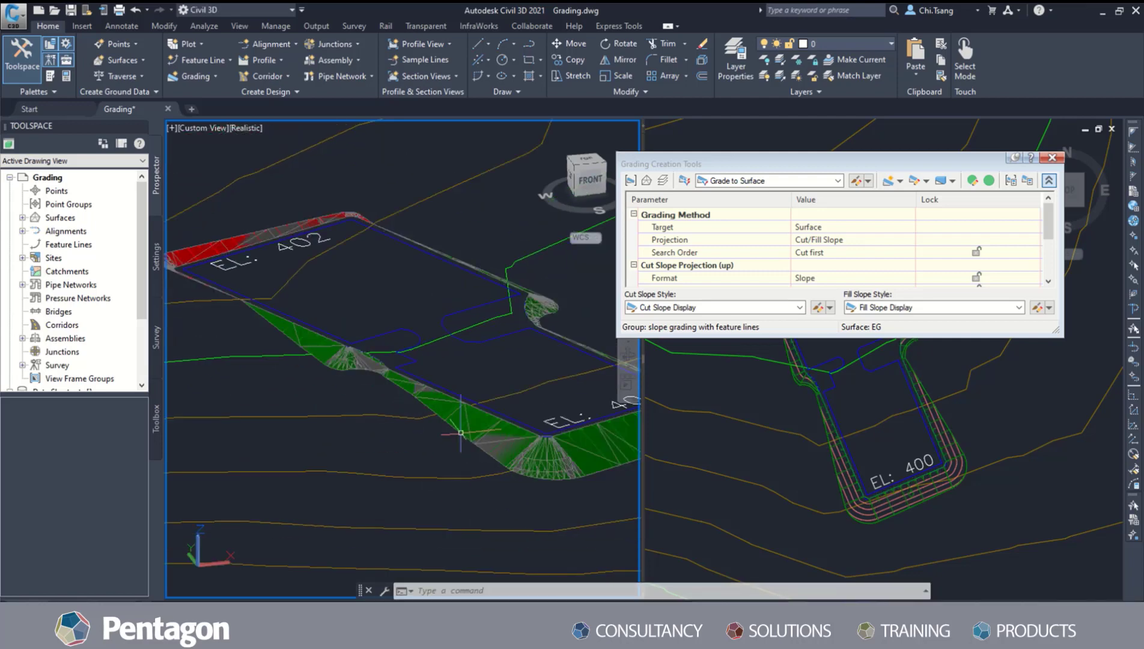
left_click(430, 400)
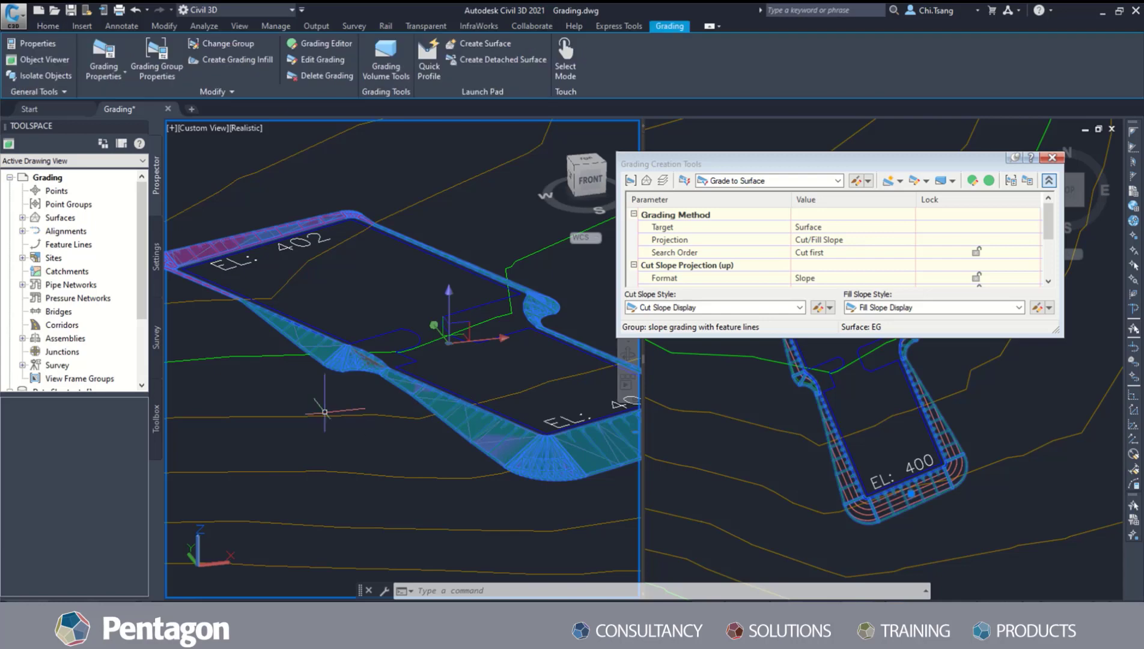
middle_click_drag(363, 399, 388, 425, "shift")
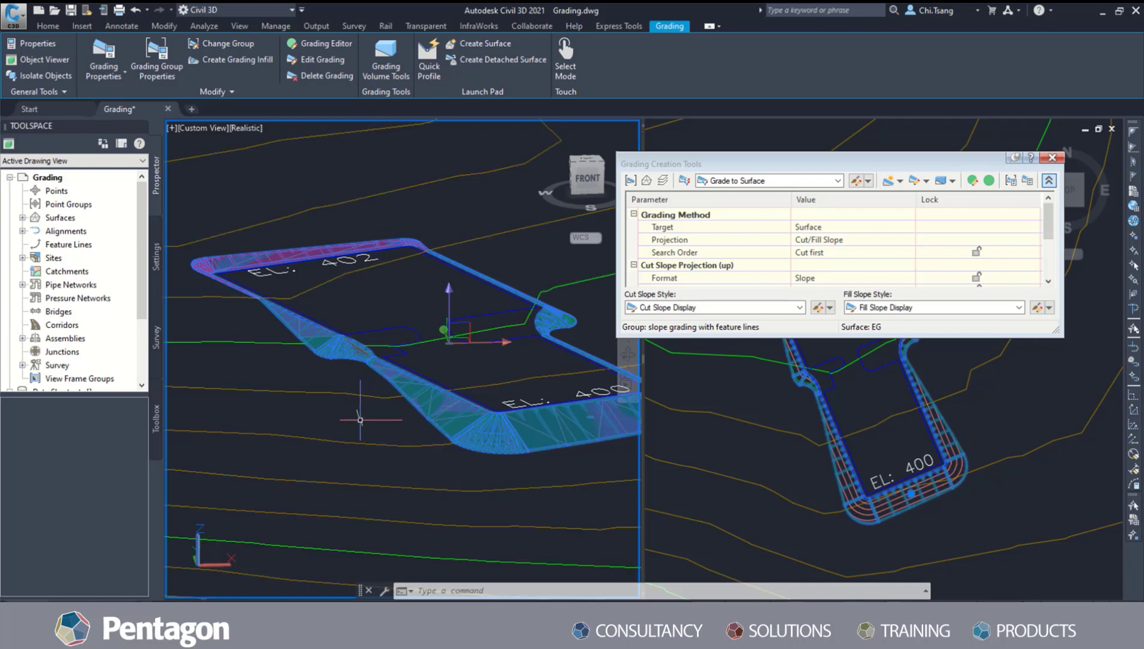
key("Escape")
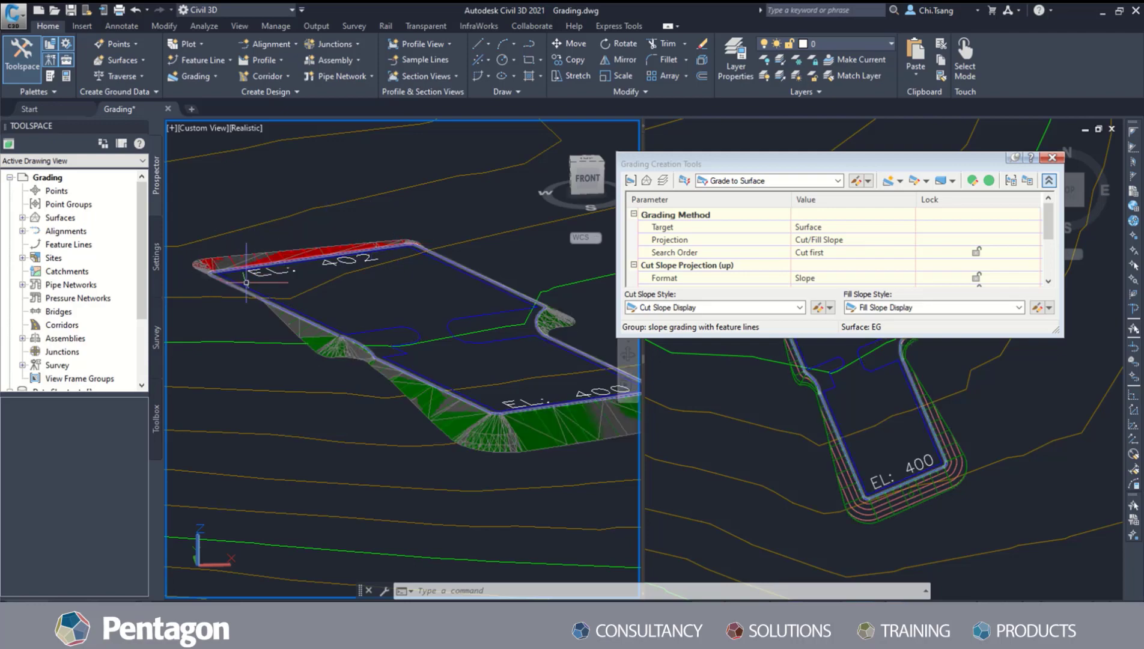
mouse_move(390, 428)
middle_mouse_down("shift")
mouse_move(456, 421)
mouse_move(426, 405)
mouse_move(400, 444)
middle_mouse_up("shift")
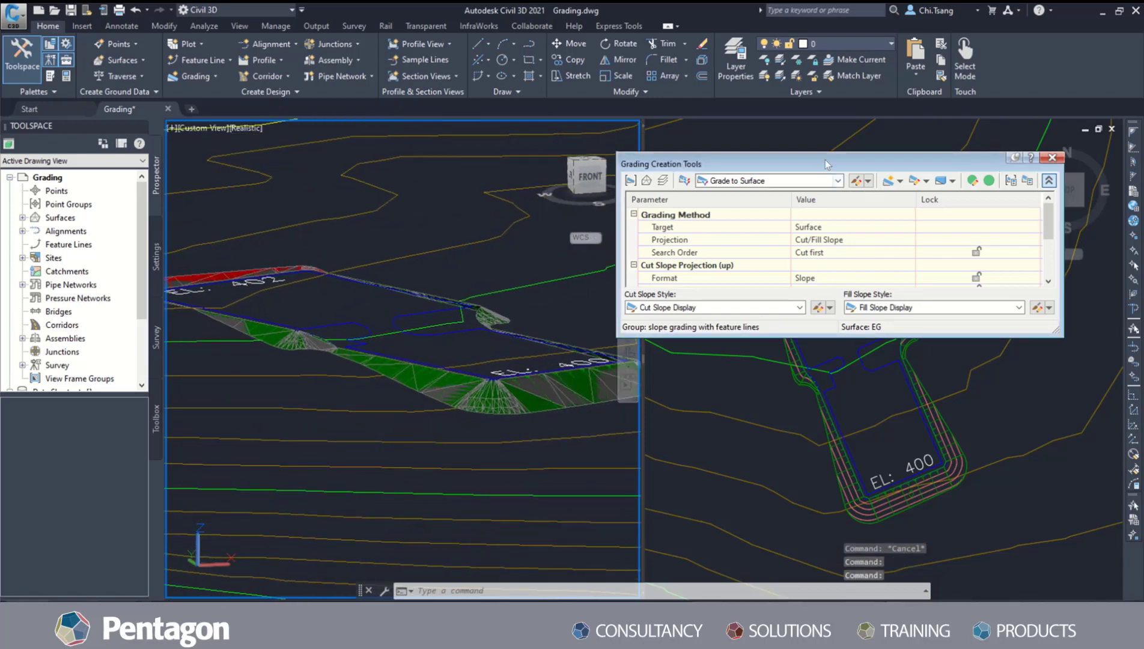
Step: Choose Grade to Distance as the grading criteria and Shoulder as the grading style
left_click_drag(782, 160, 383, 153)
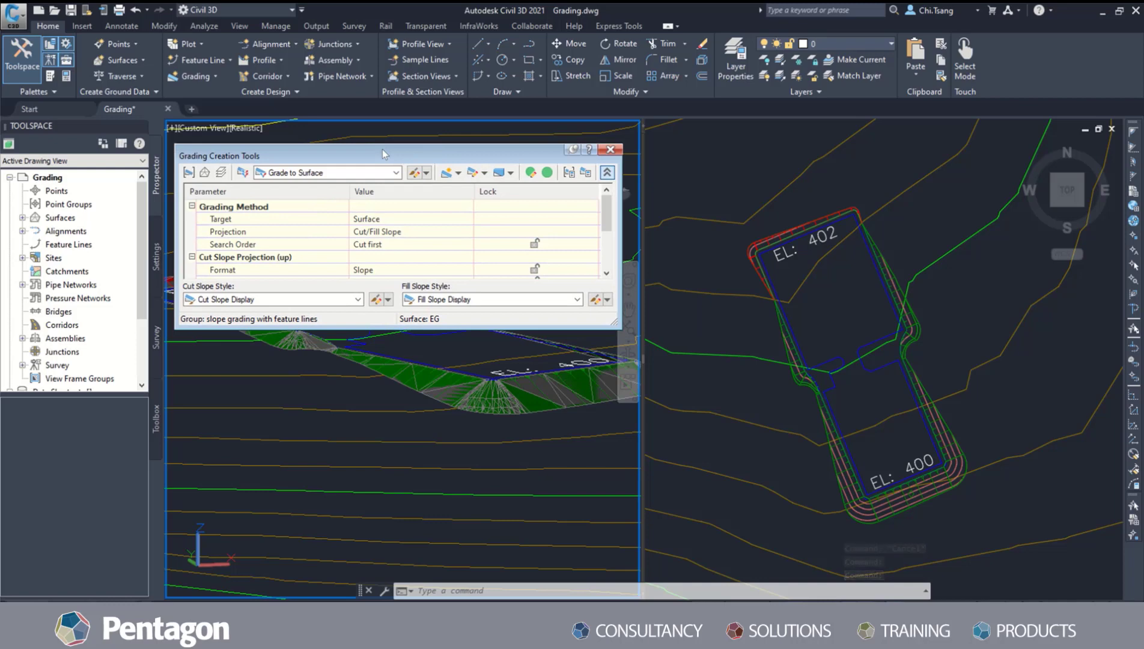
left_click(522, 157)
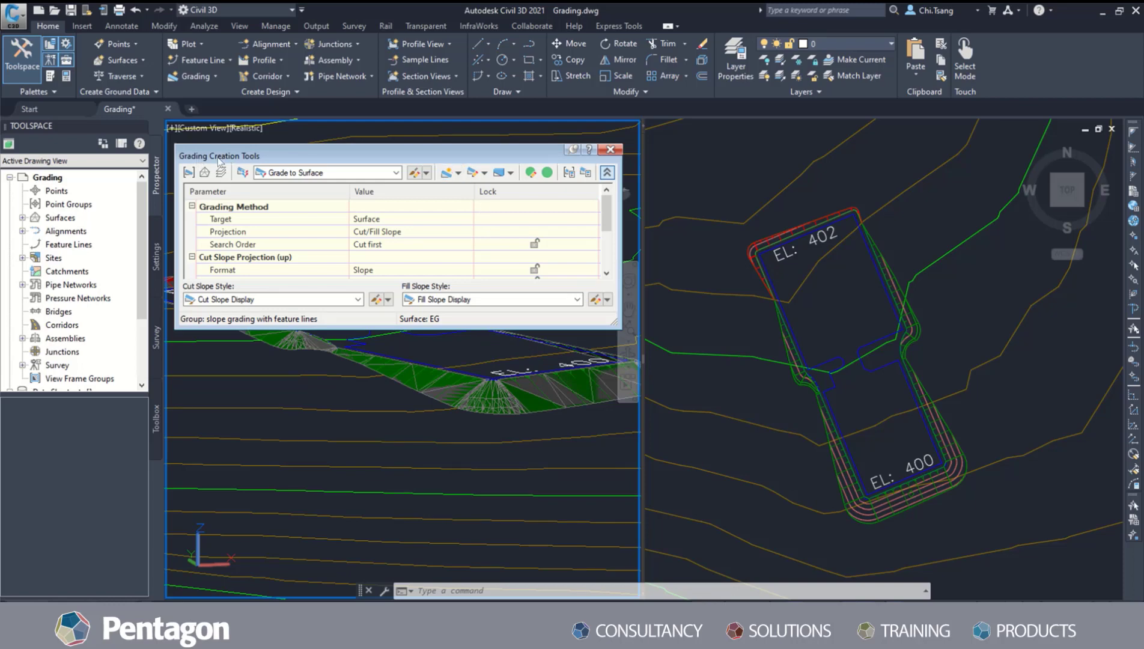
left_click(396, 173)
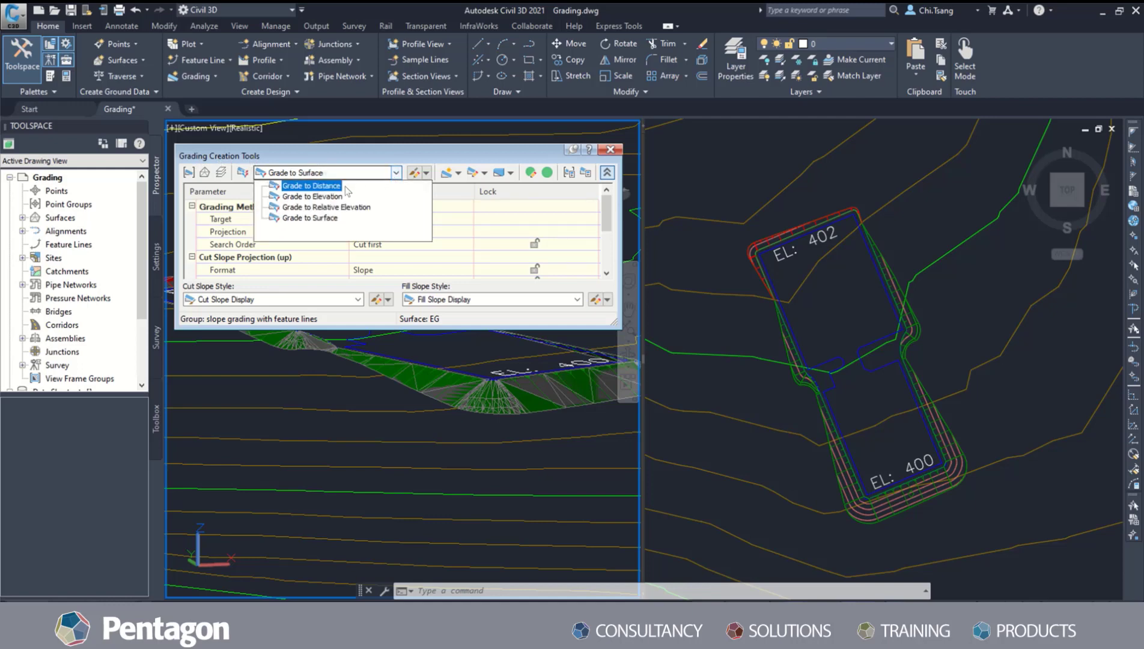
left_click(311, 186)
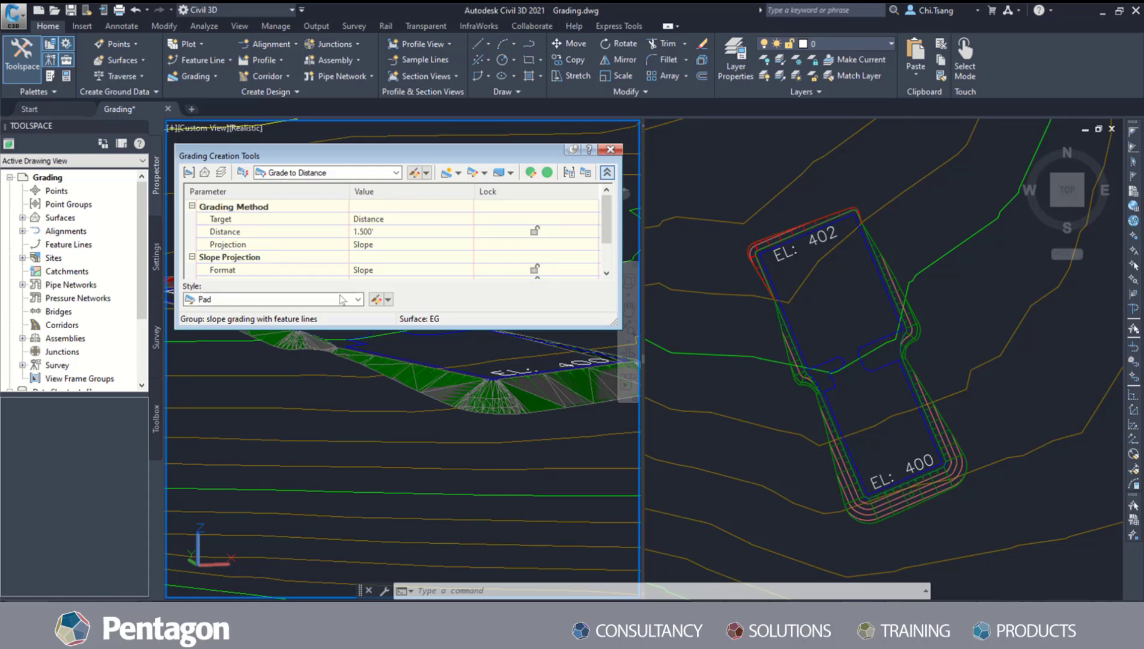
left_click(358, 299)
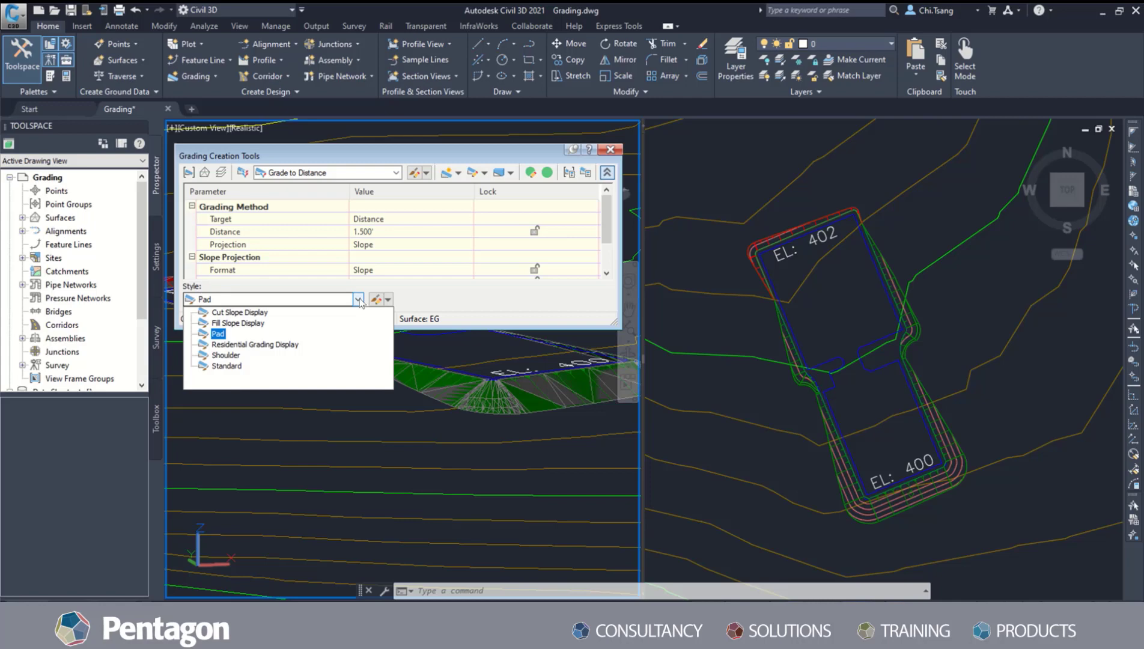
left_click(232, 355)
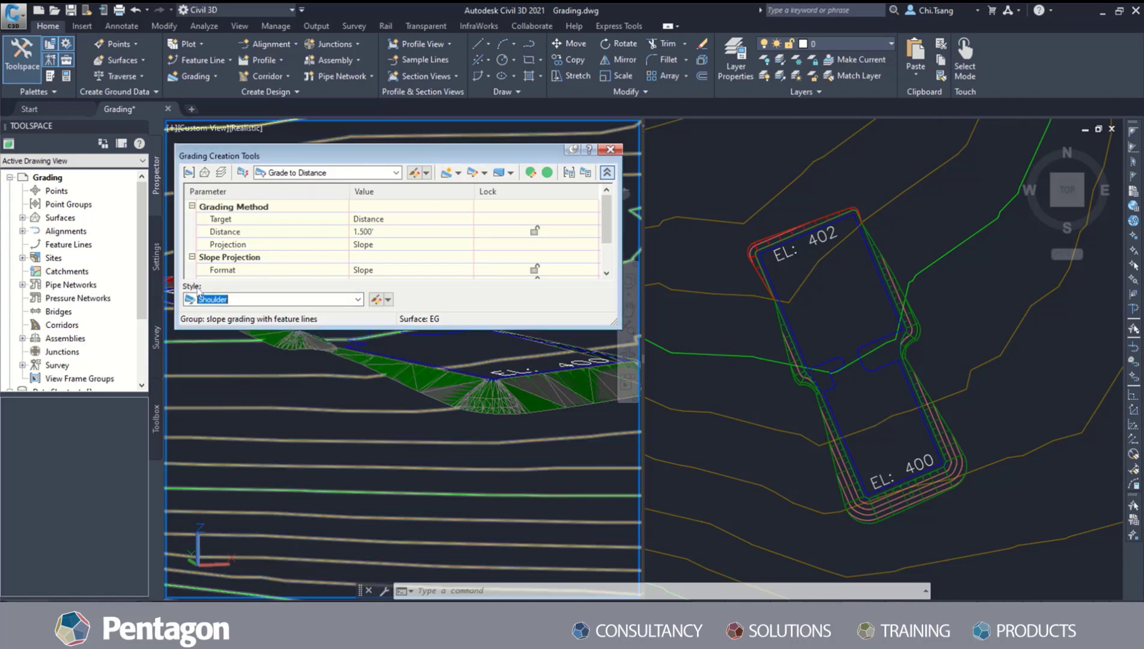
Step: Create a grading infill in the shoulder and ramp area between the outer feature line and the inner pad lines, and check it in 3D
left_click(459, 173)
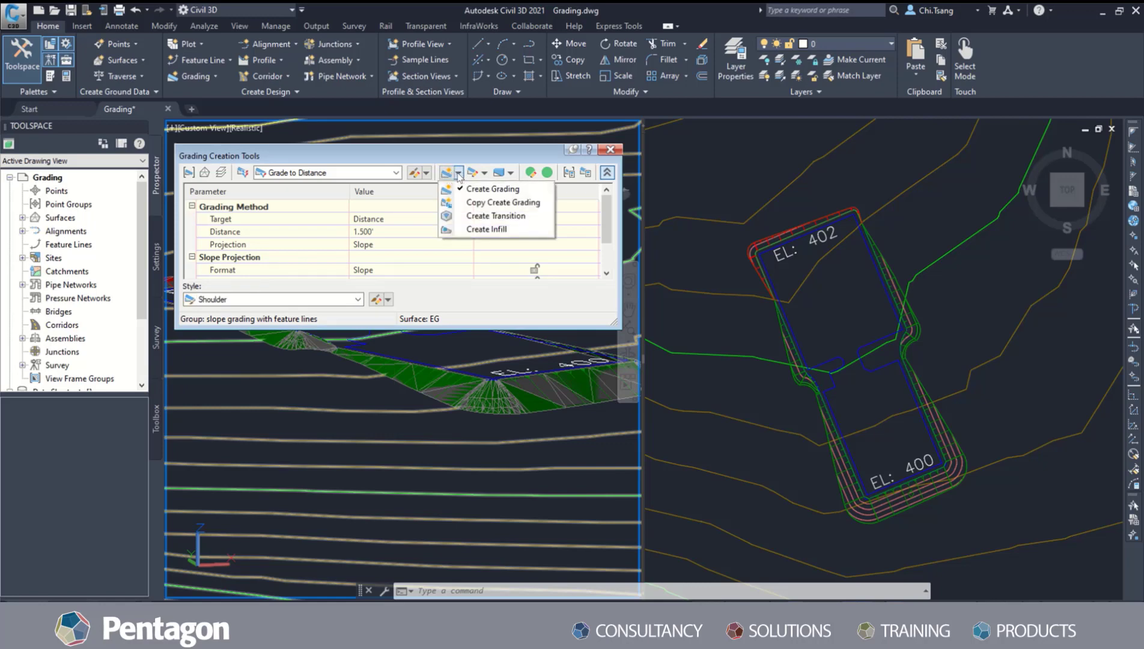
left_click(495, 231)
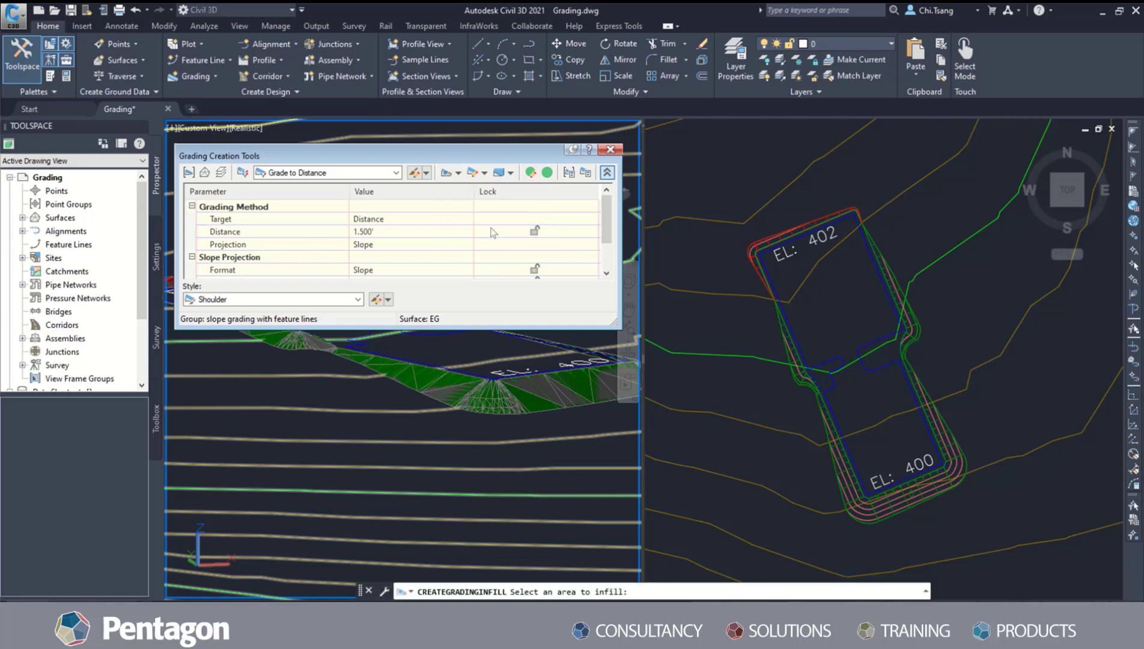
left_click(880, 361)
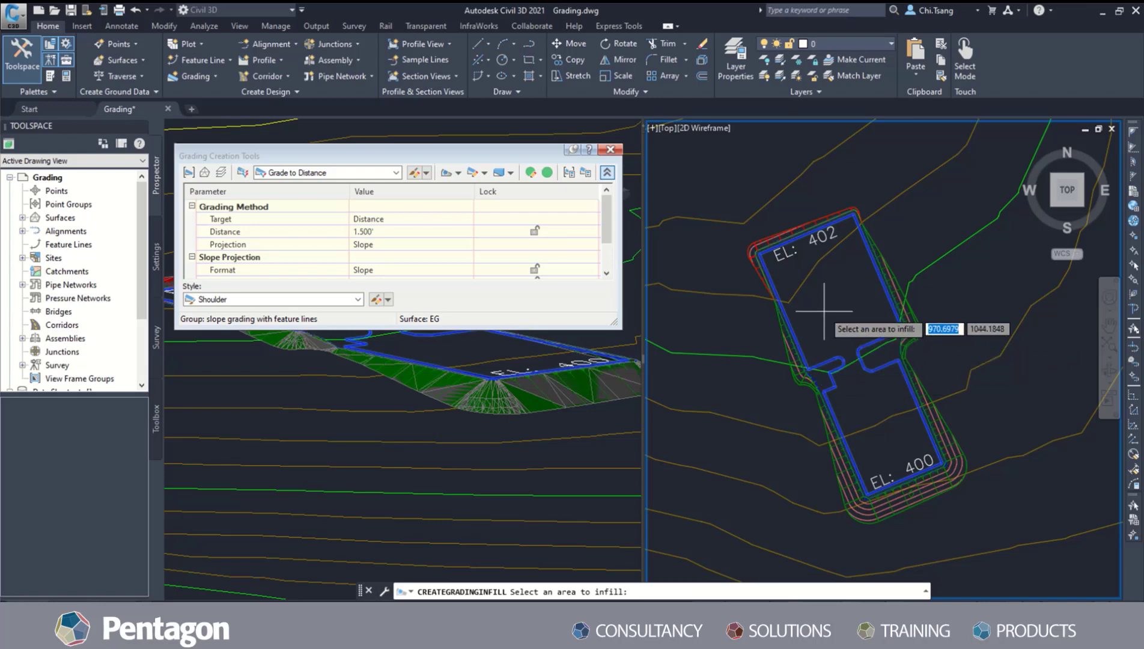
scroll(881, 335, "up", 5)
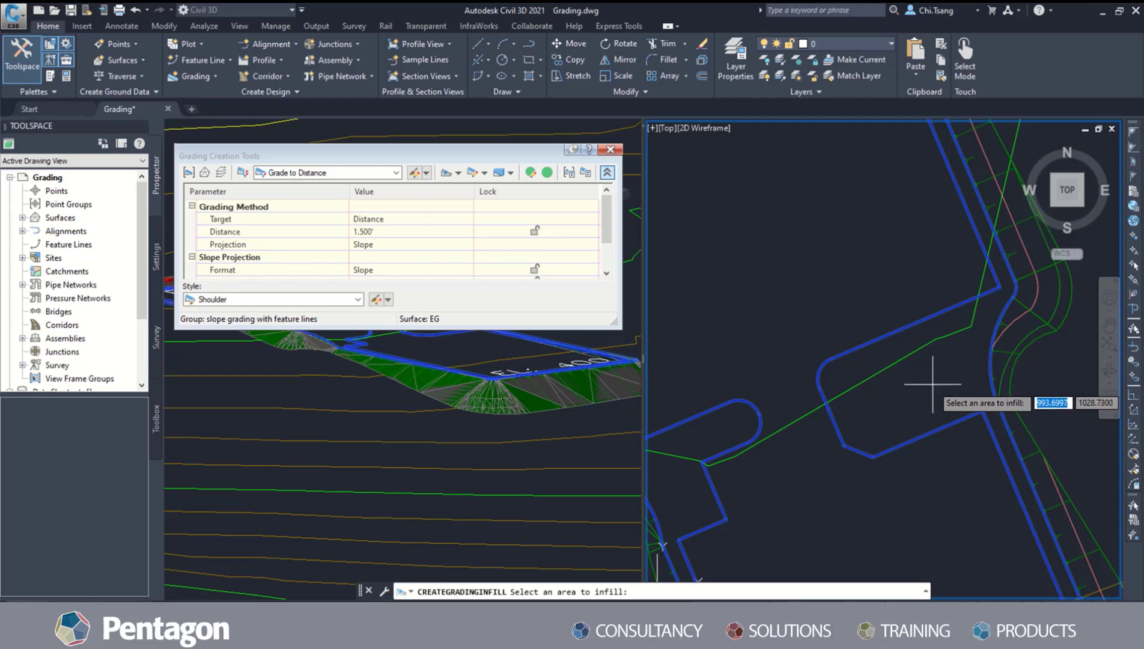
left_click(935, 379)
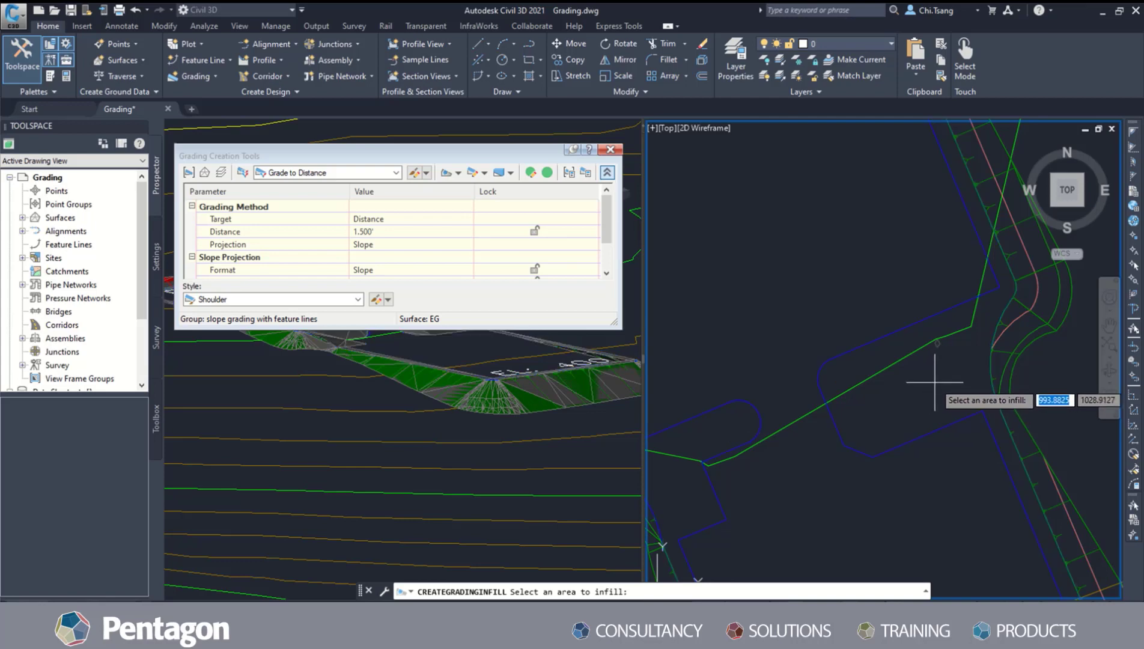
scroll(947, 346, "up", 3)
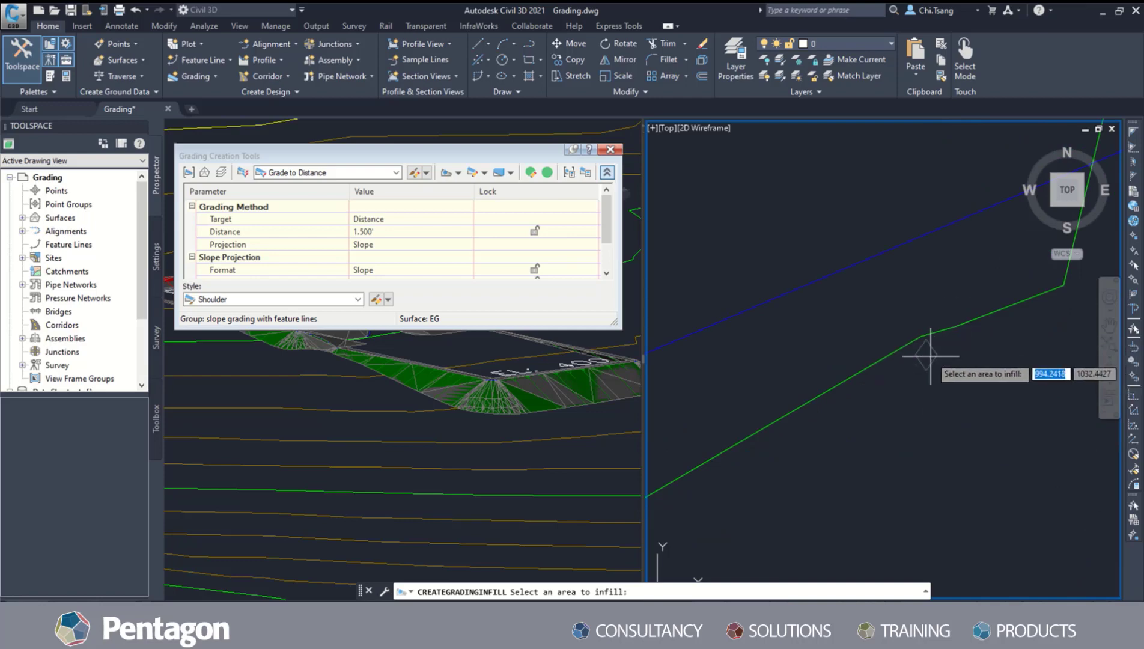
scroll(937, 378, "down", 3)
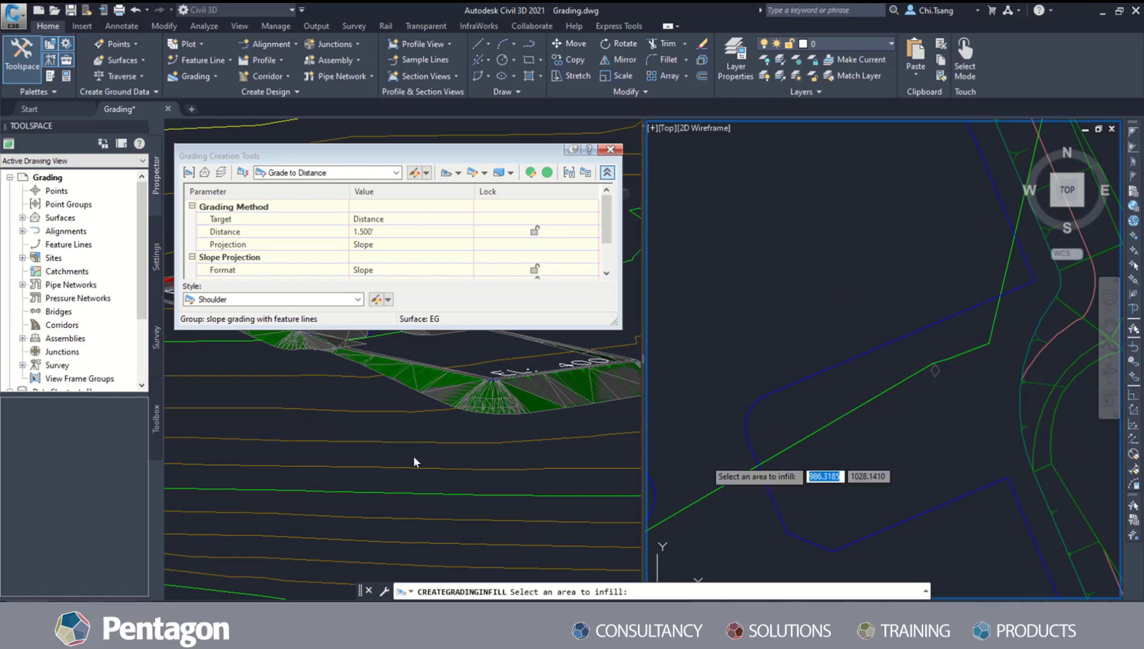
left_click(334, 425)
middle_click_drag(335, 409, 446, 437, "shift")
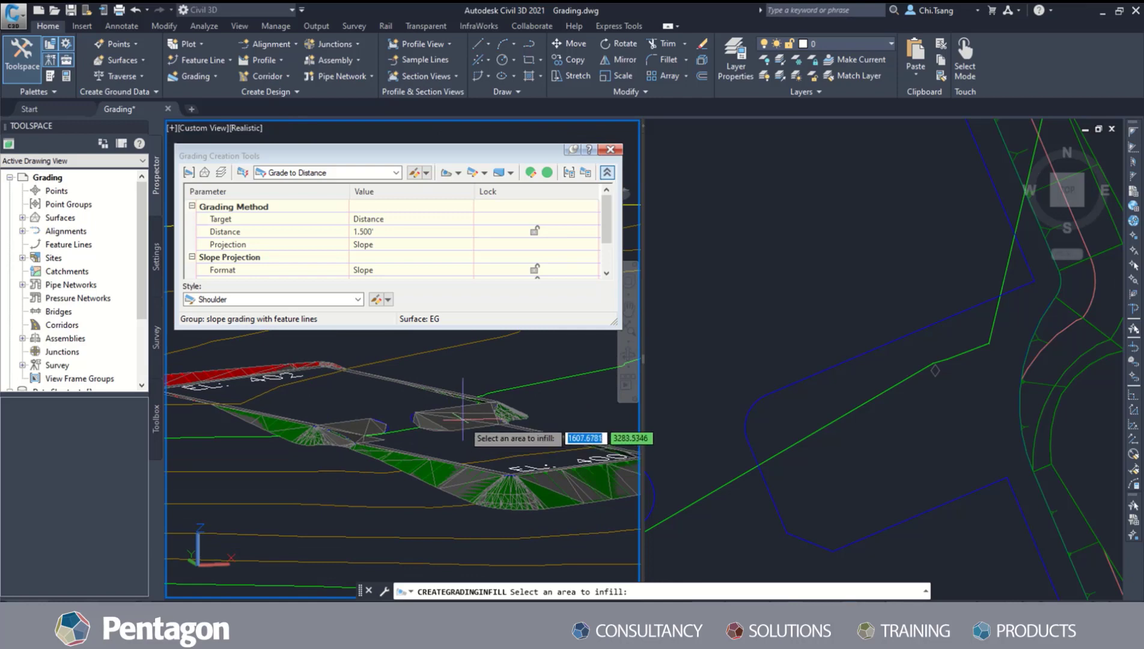
scroll(462, 419, "up", 2)
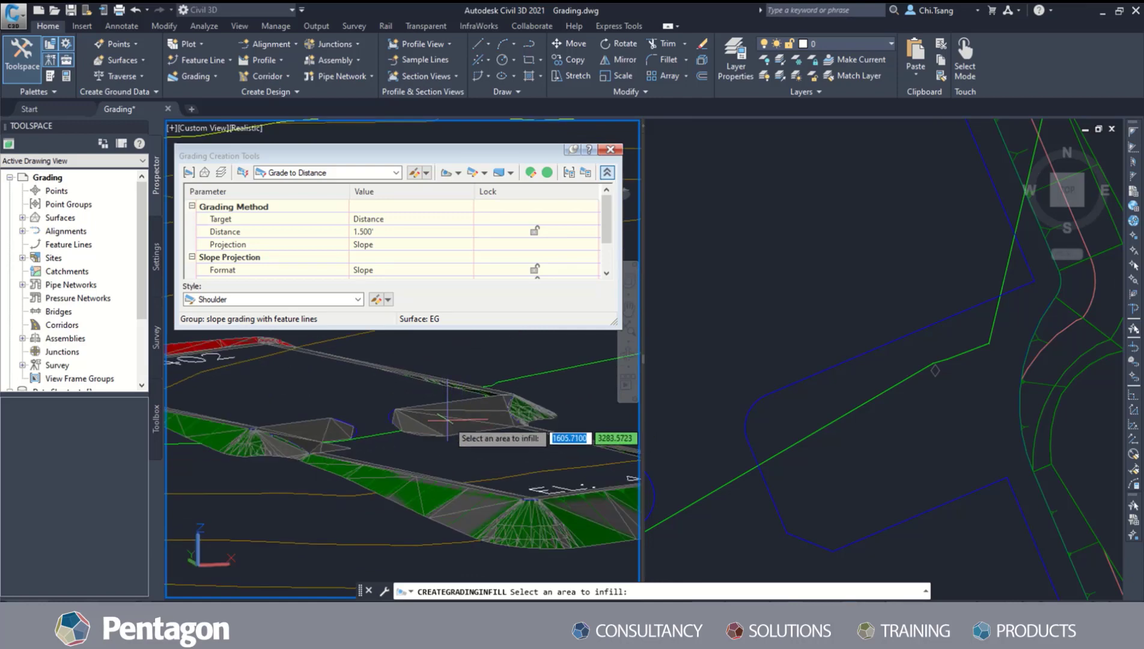
left_click(831, 371)
left_click(885, 305)
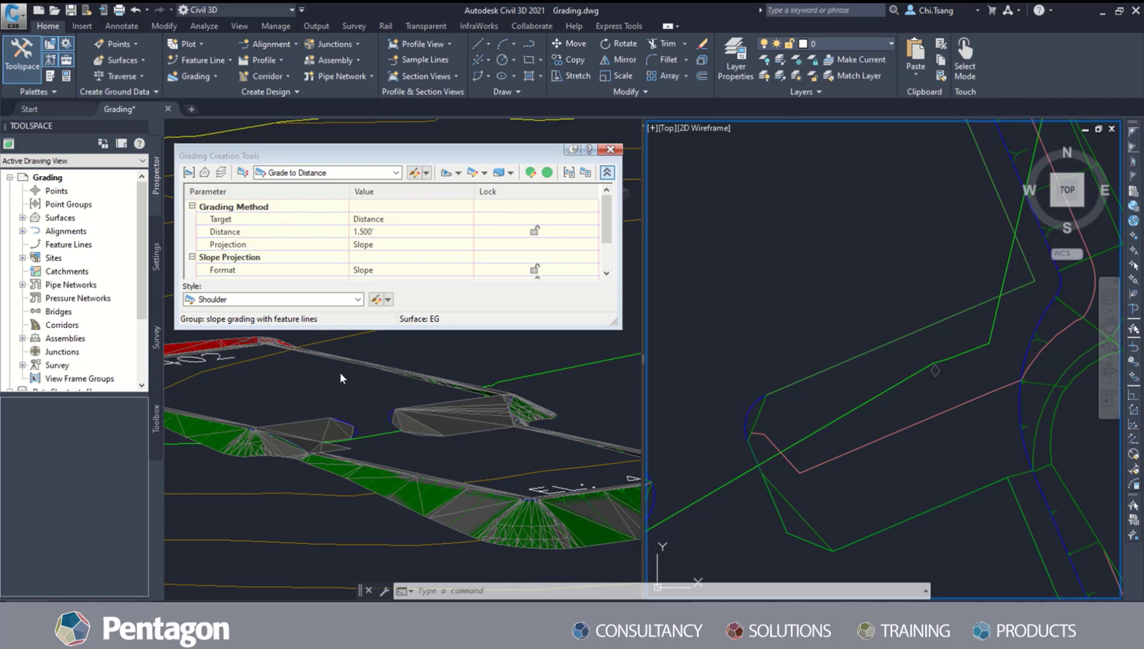
Step: Create grading infills with the Pad style in both level pad areas, EL: 402 and EL: 400, and end the command
left_click(357, 299)
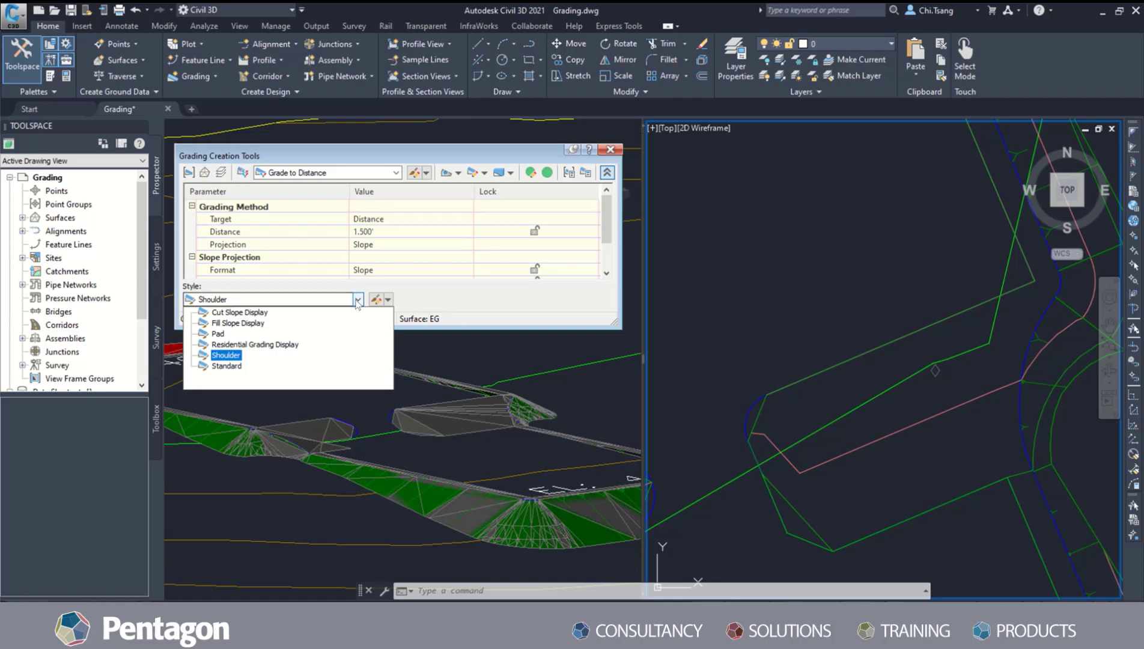
left_click(218, 333)
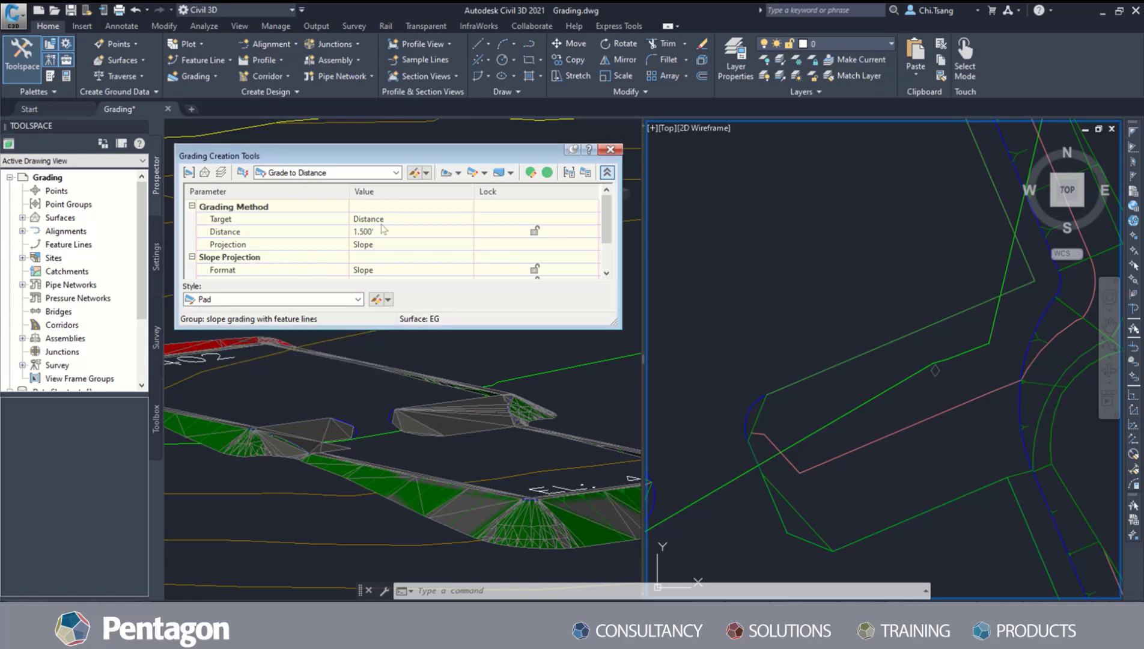
left_click(453, 175)
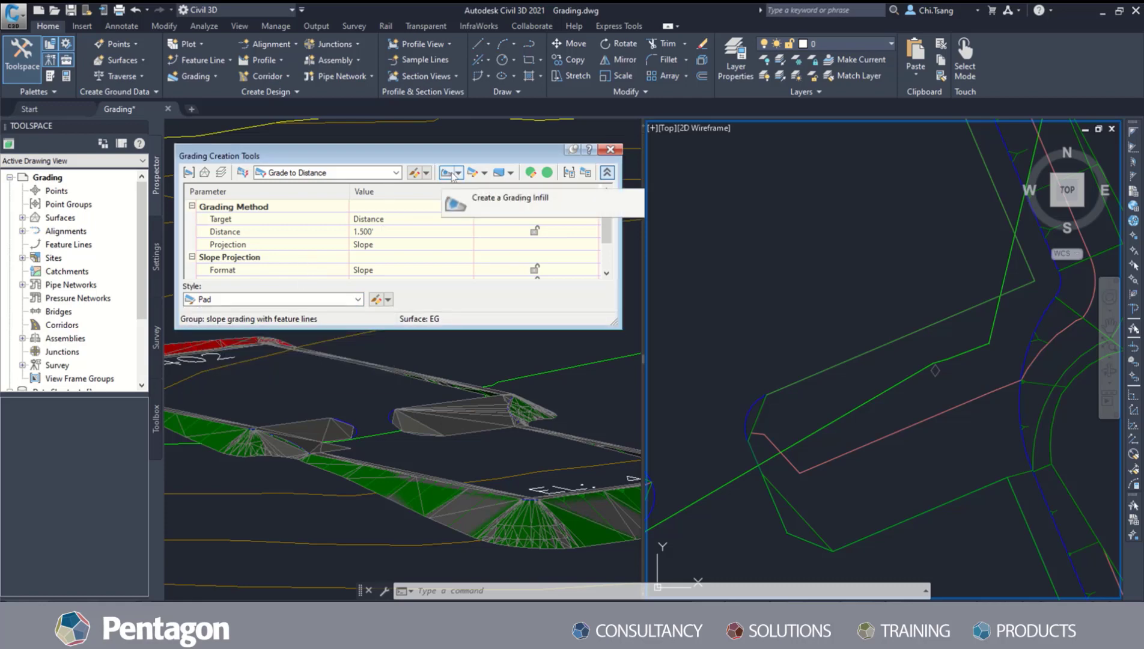
left_click(484, 199)
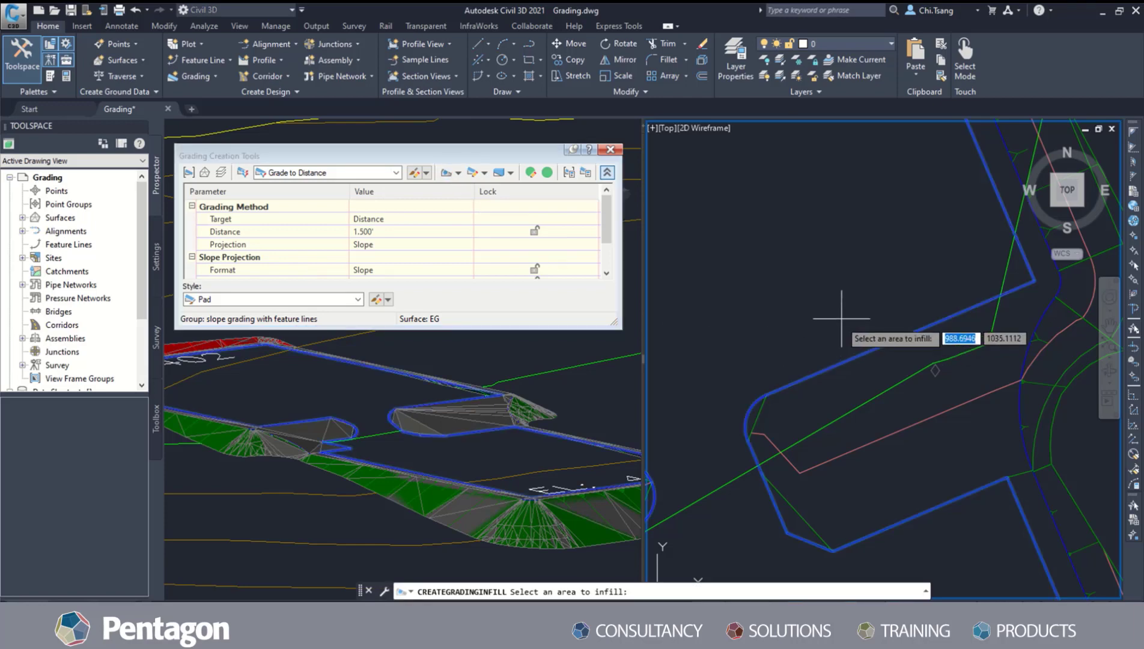
left_click(842, 281)
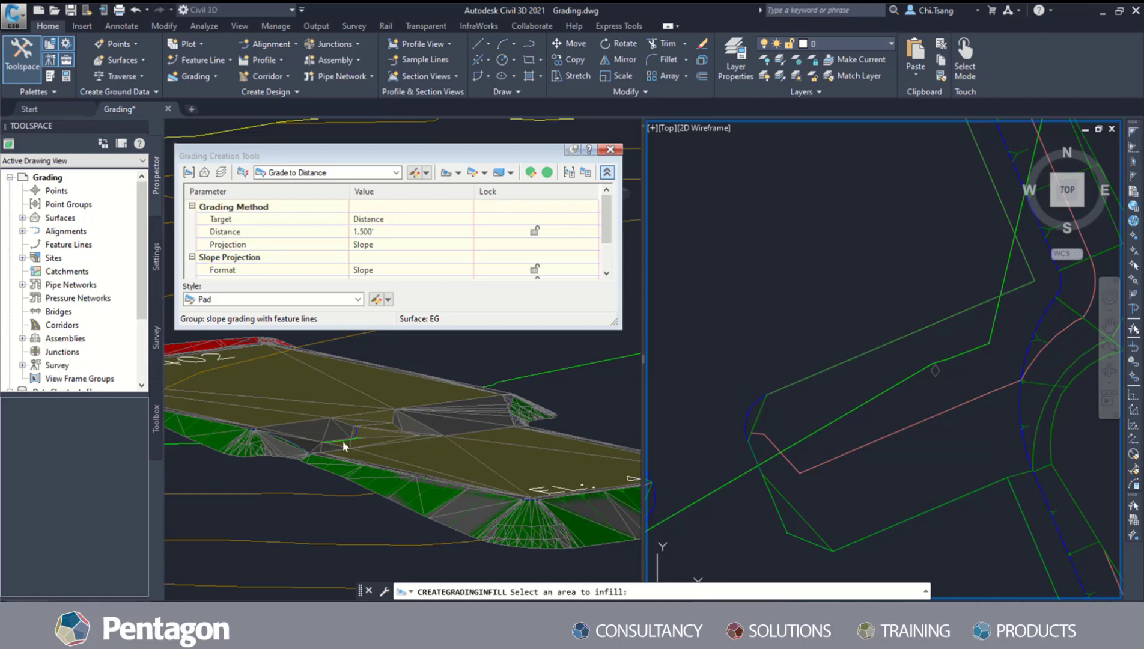
left_click(388, 449)
key("Return")
left_click(840, 310)
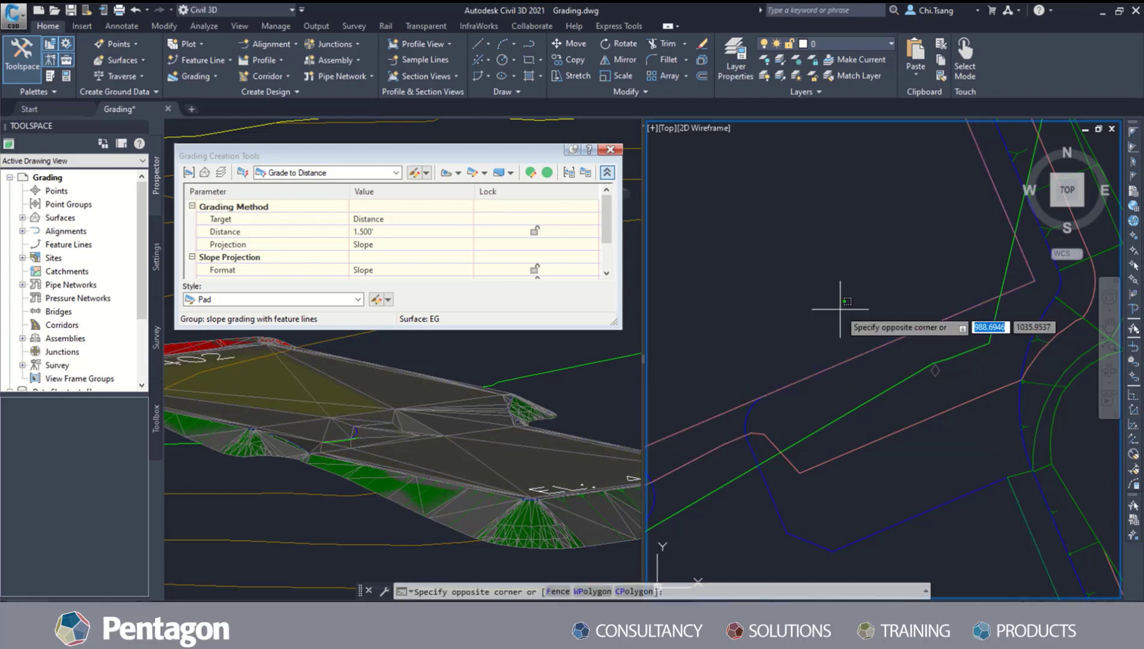
key("Escape")
scroll(840, 310, "down", 5)
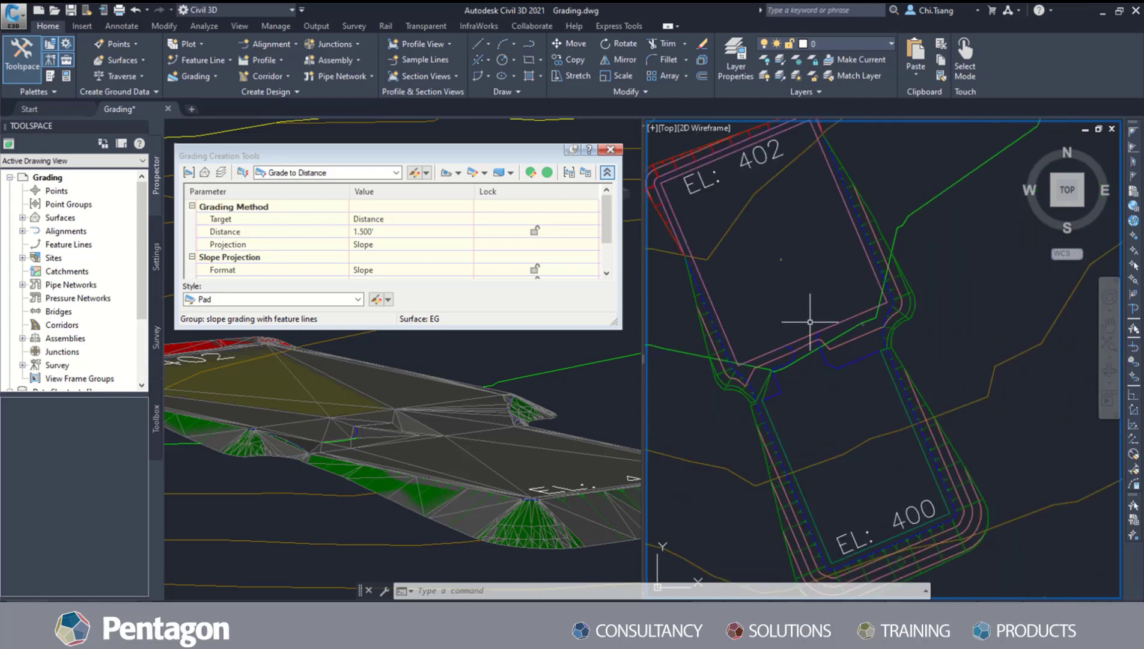
Step: Close the grading creation tools and start a new volume surface from the Volumes Dashboard
mouse_move(808, 300)
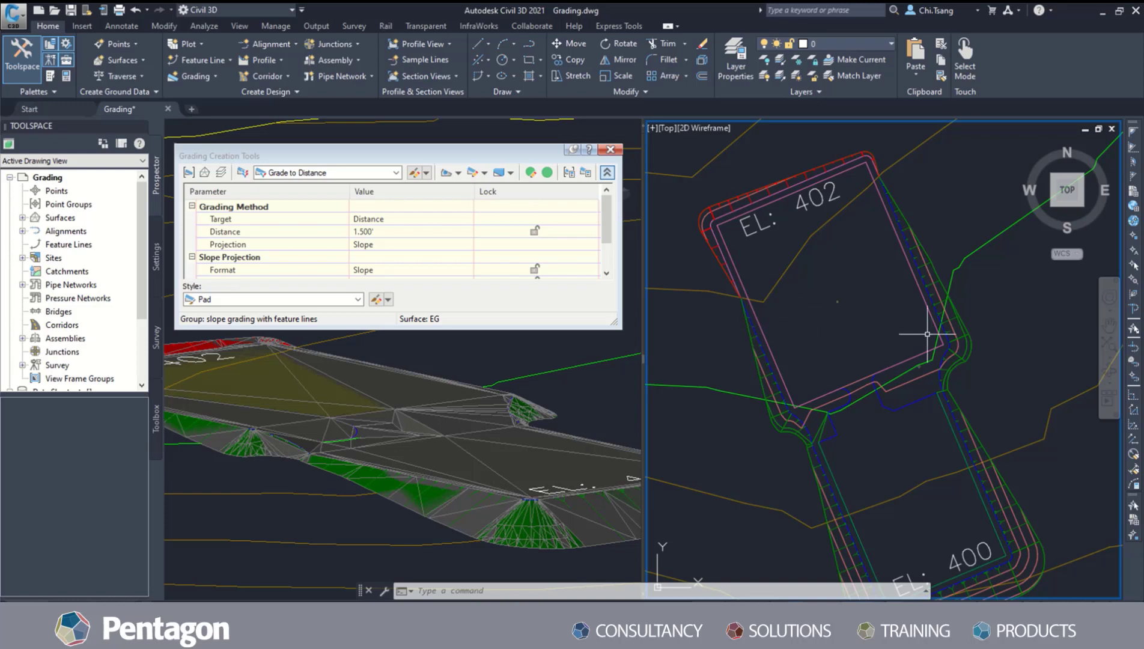
left_click(610, 153)
left_click(611, 152)
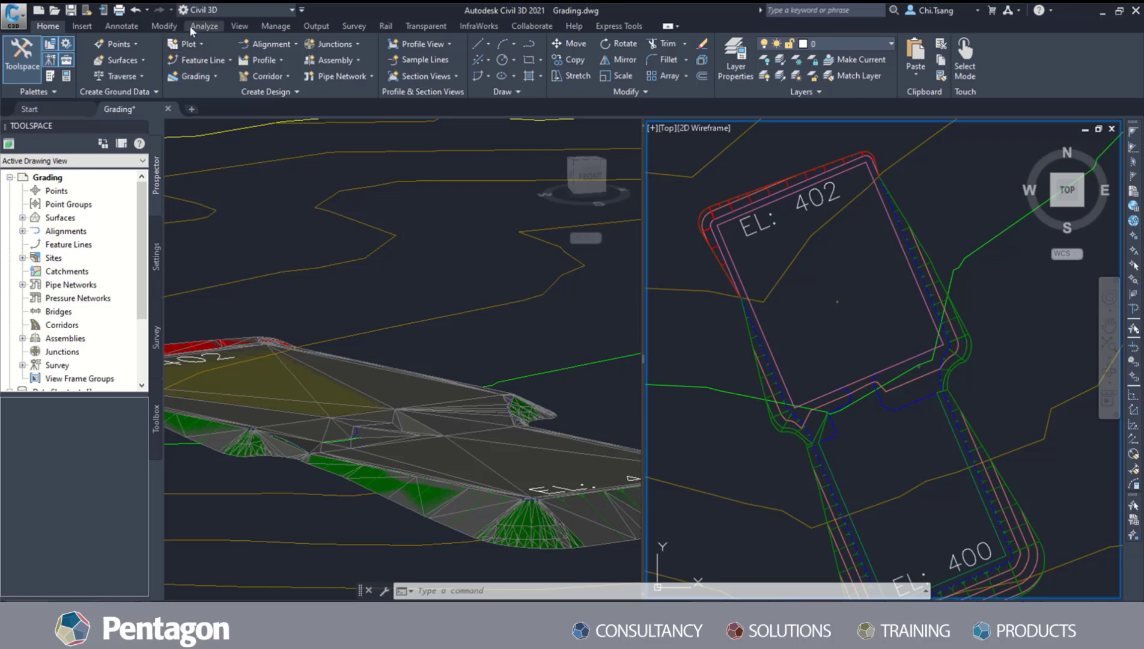
left_click(205, 26)
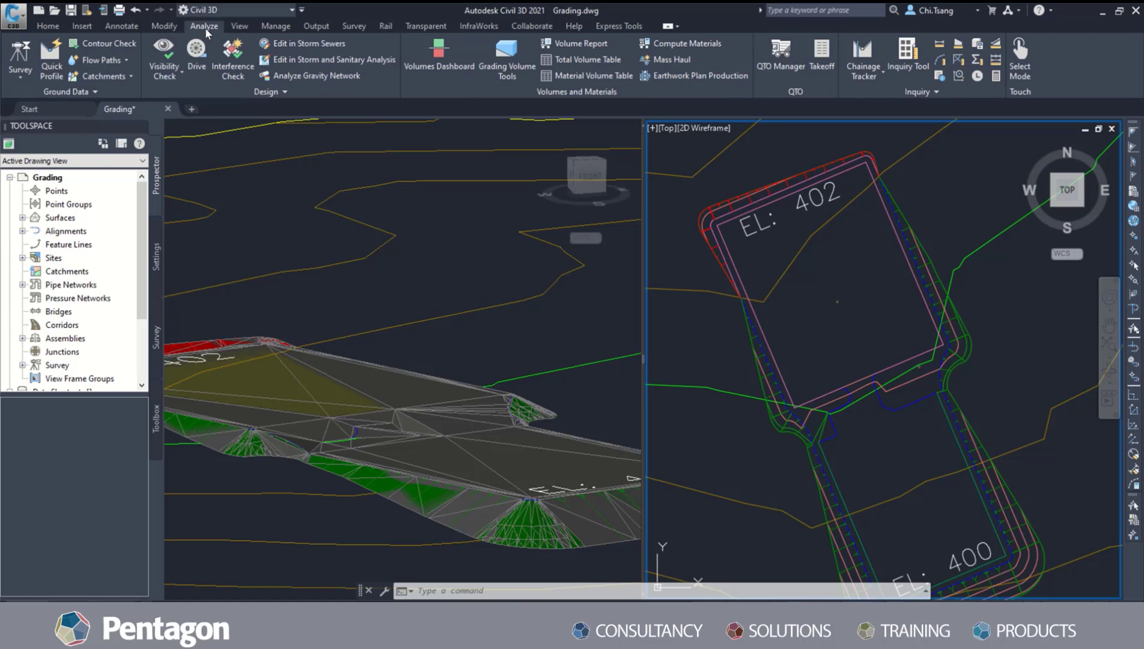
left_click(447, 66)
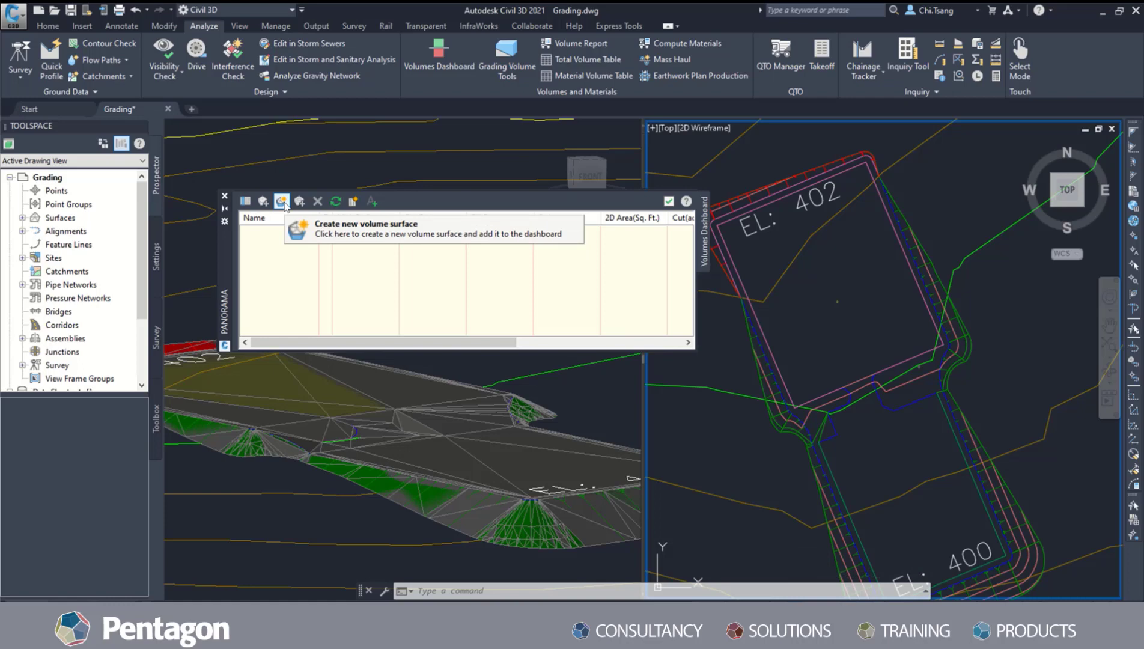
left_click(282, 201)
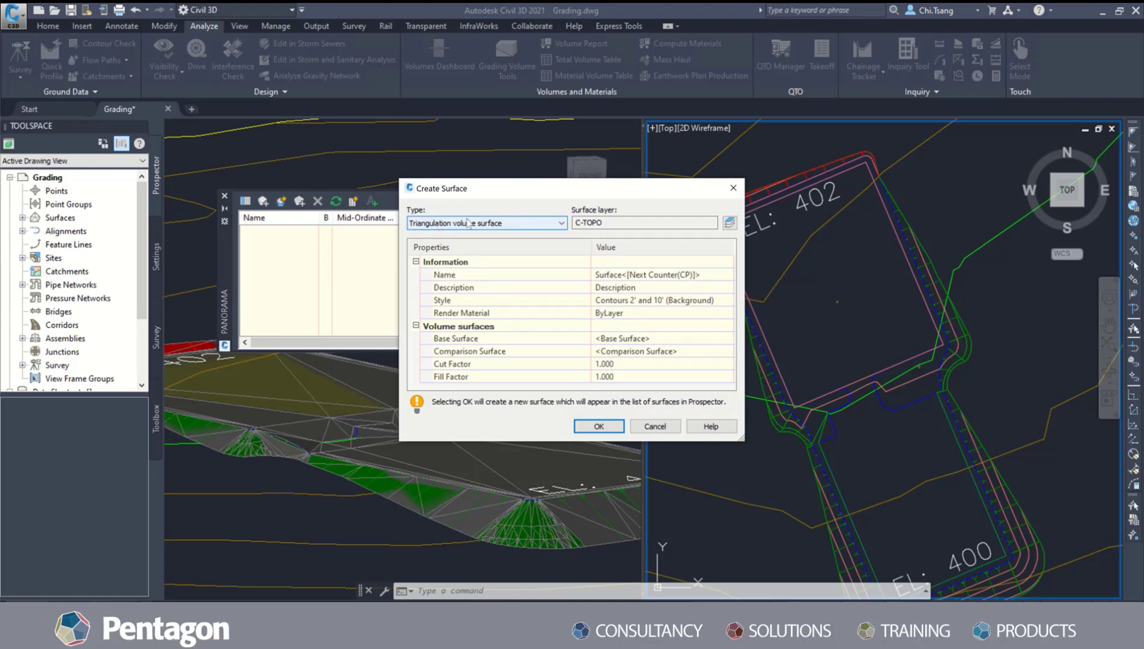
Step: Keep the type as Triangulation volume surface and name the surface "building foot print vol cal"
left_click(492, 223)
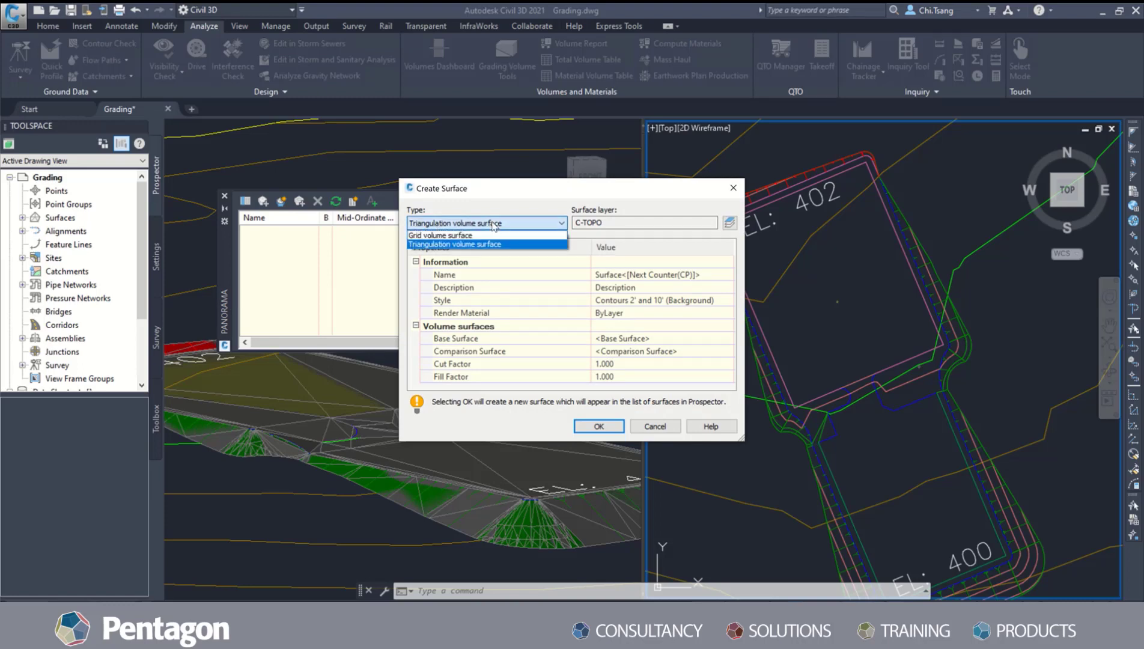
left_click(493, 226)
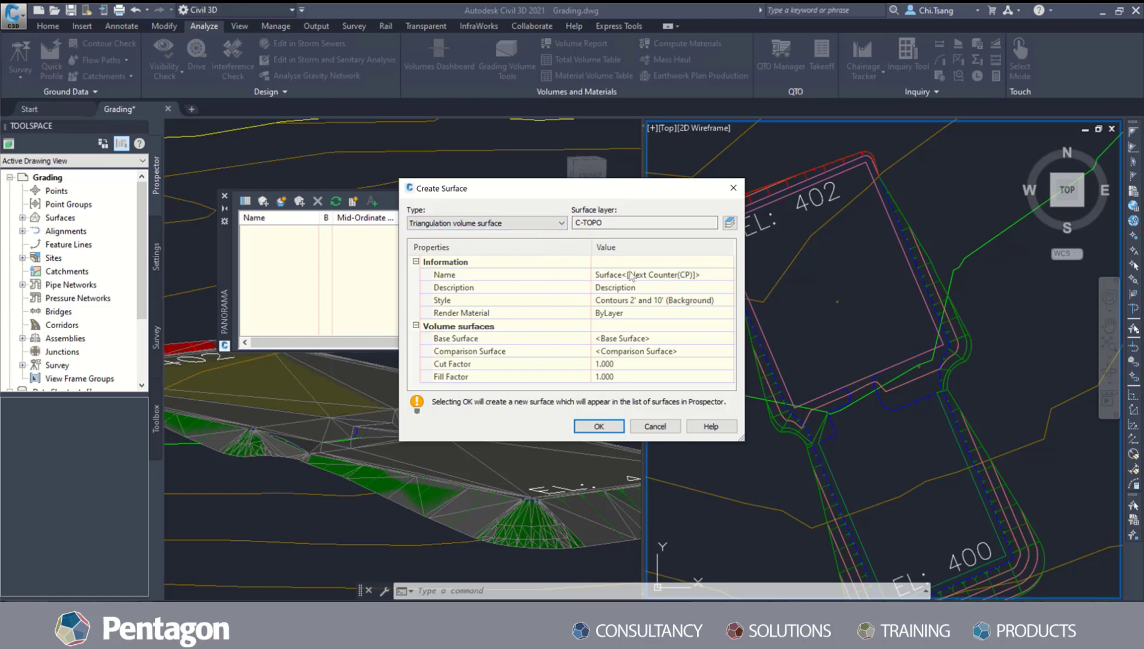
left_click(607, 274)
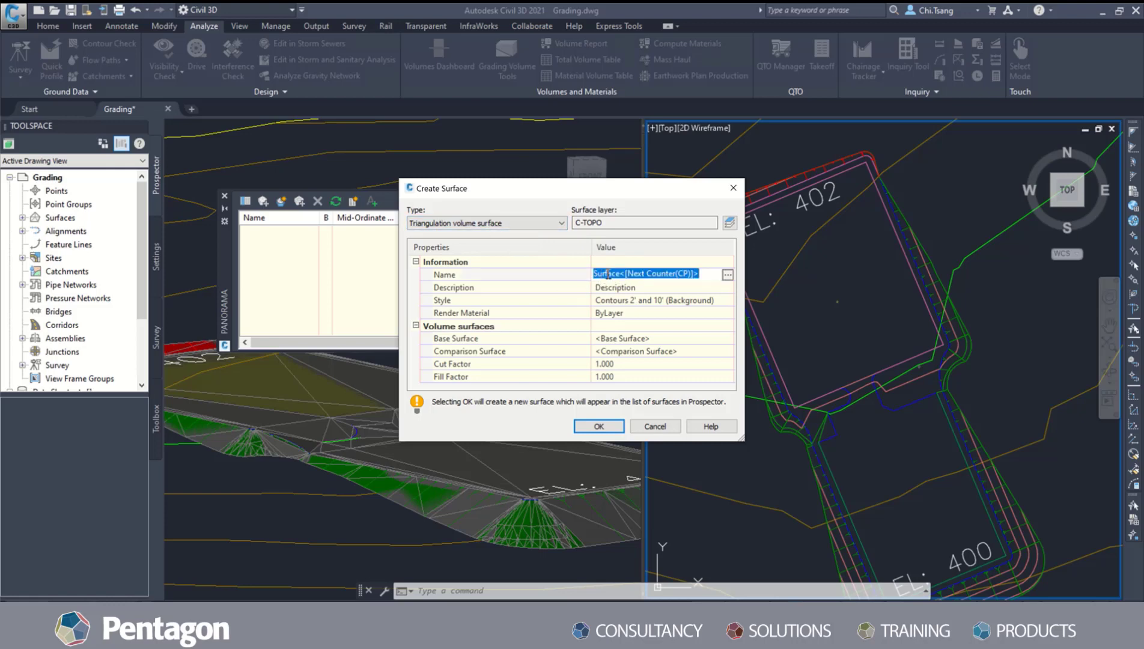
type("B")
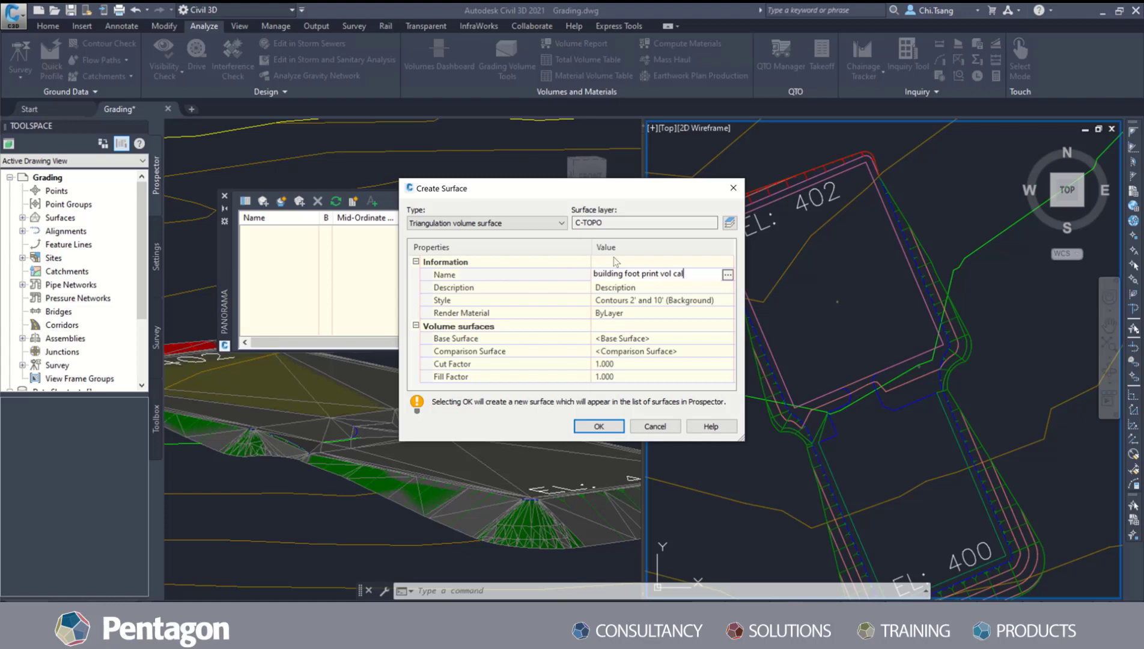
key("Return")
Step: Create the volume surface with EG as base and "slope grading with feature lines" as comparison, keeping cut and fill factors at 1.000
left_click(649, 341)
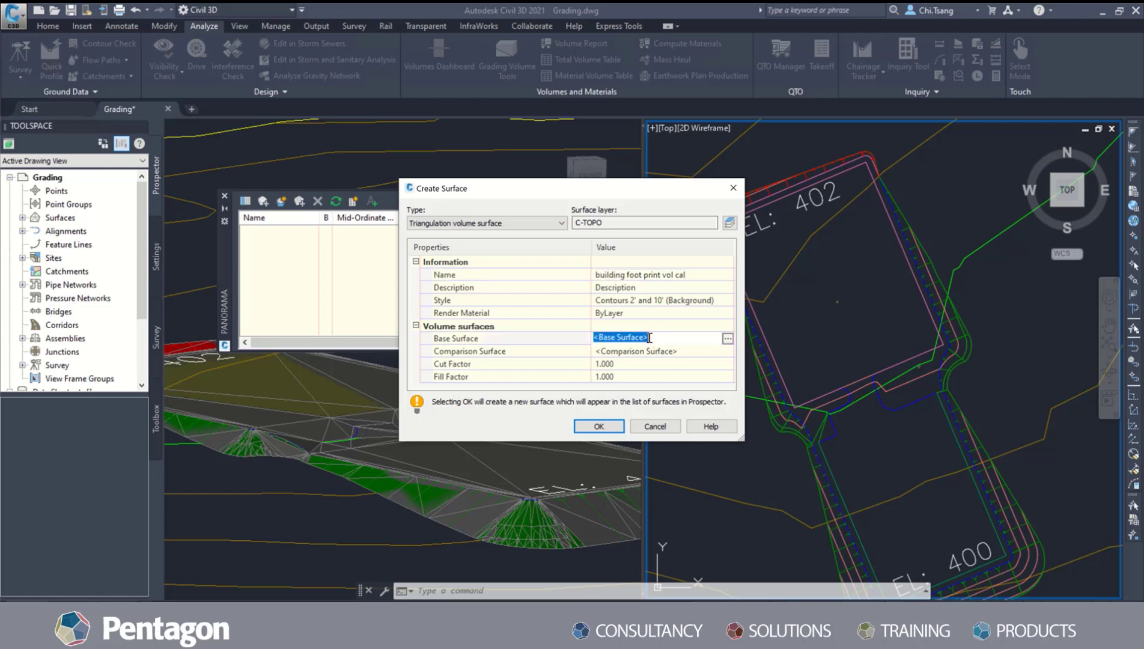
left_click(728, 343)
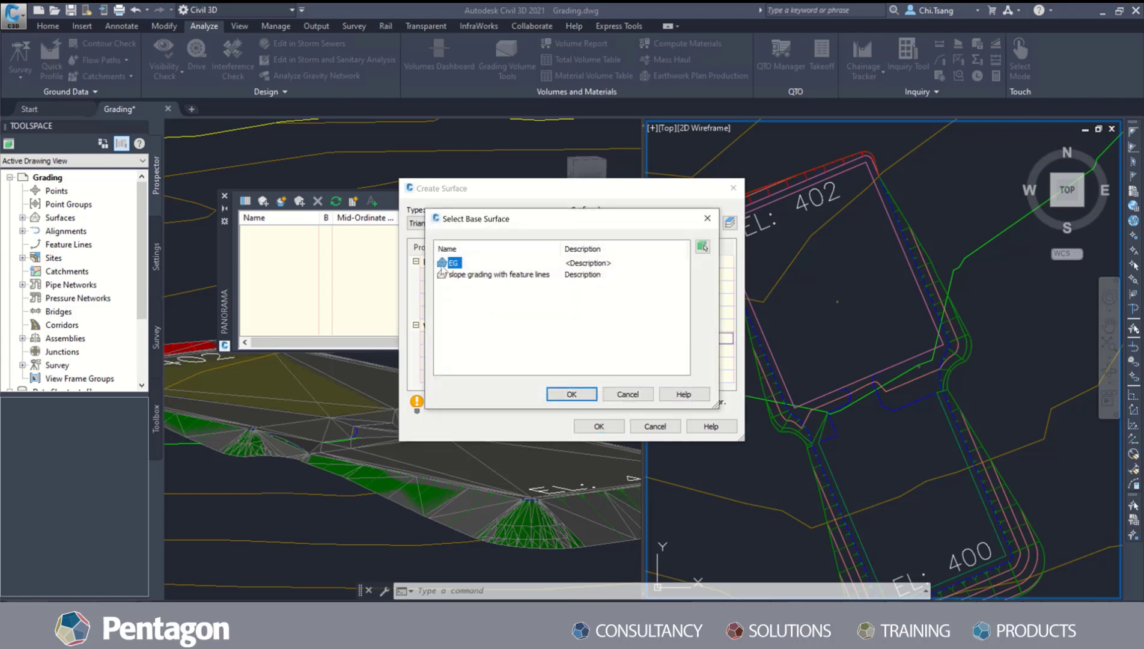
left_click(572, 394)
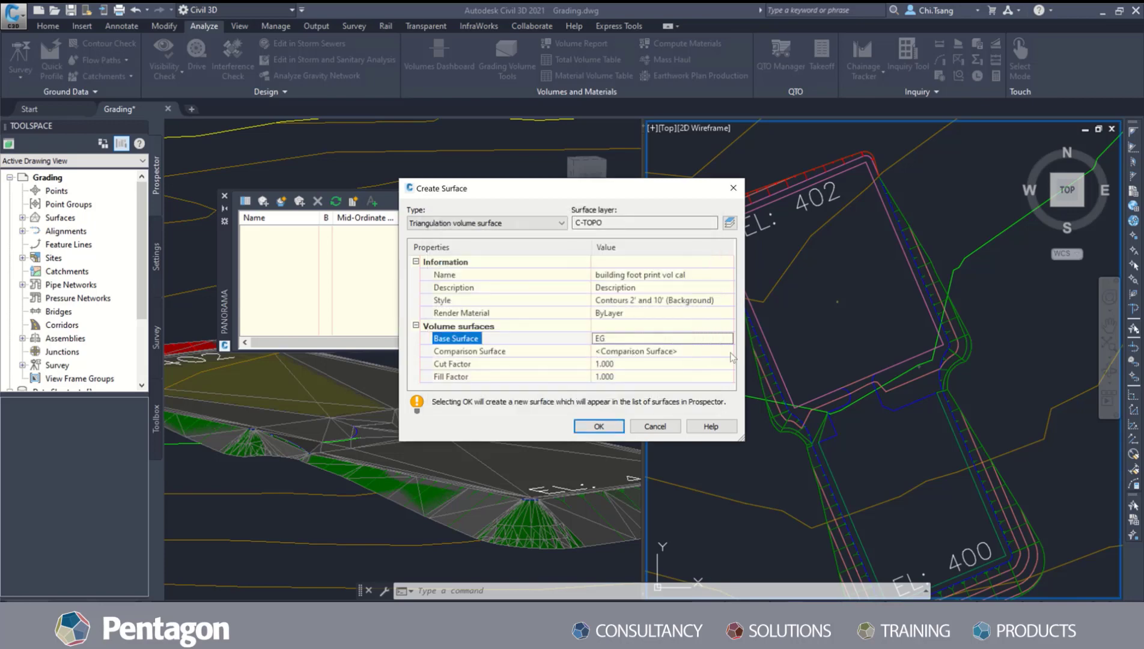
left_click(729, 354)
left_click(727, 352)
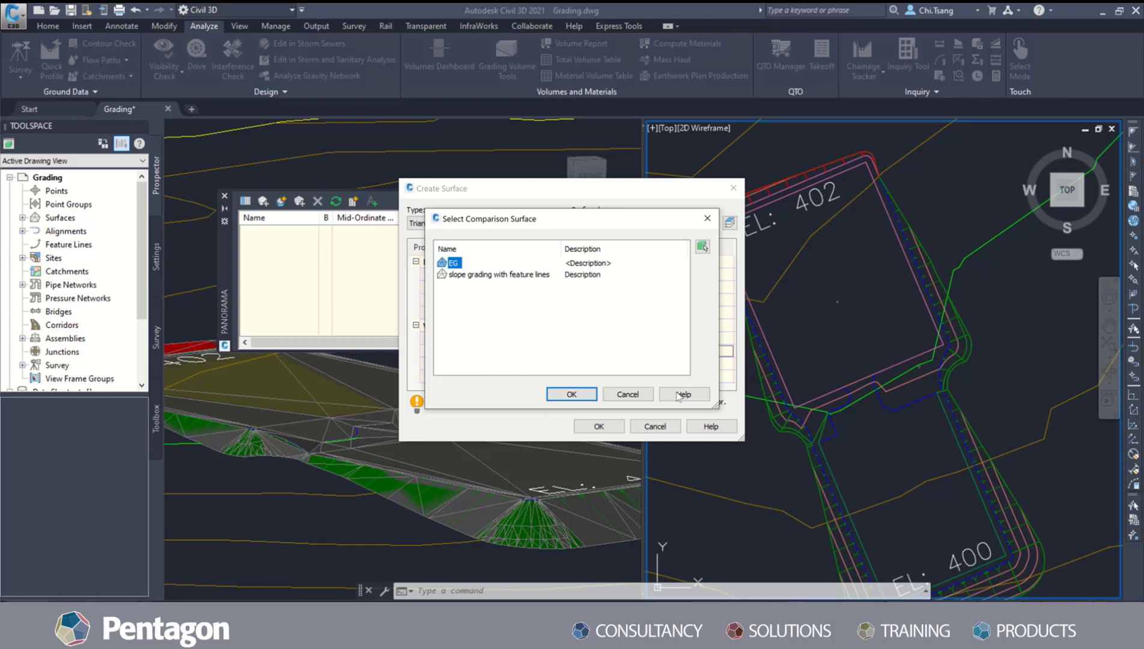
left_click(520, 275)
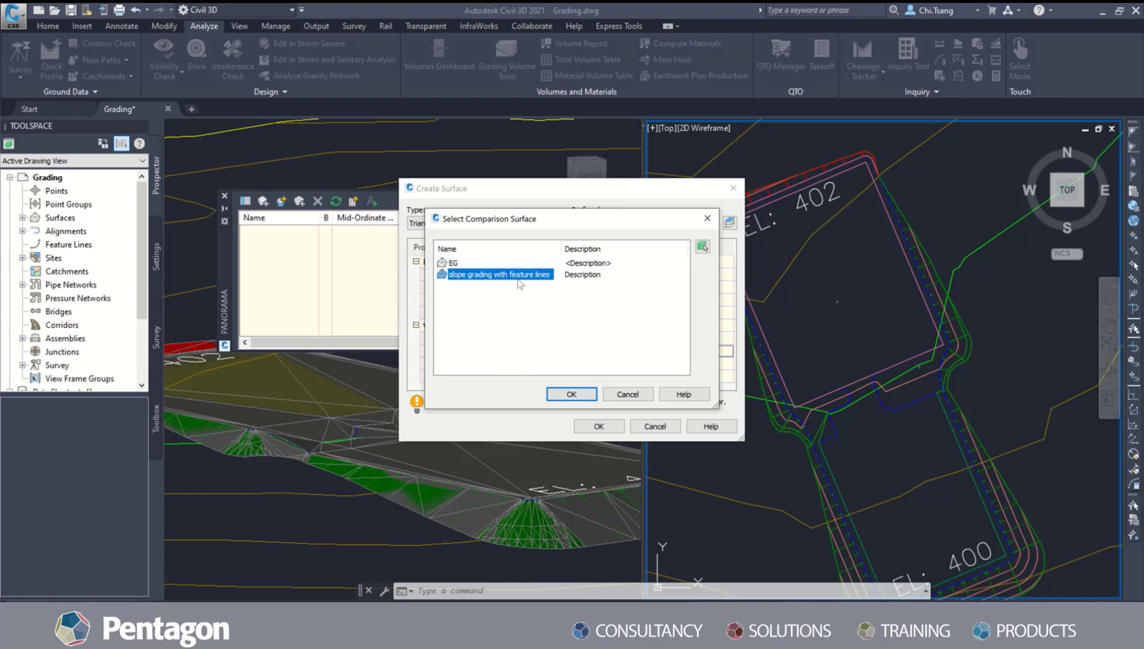
left_click(584, 395)
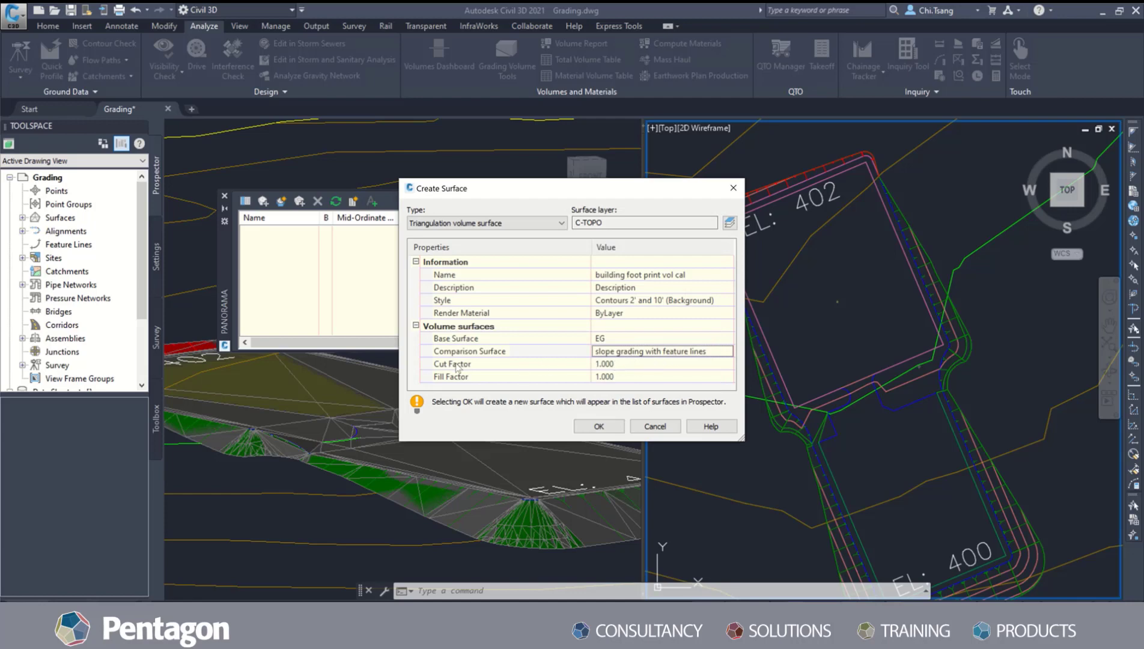
left_click(625, 365)
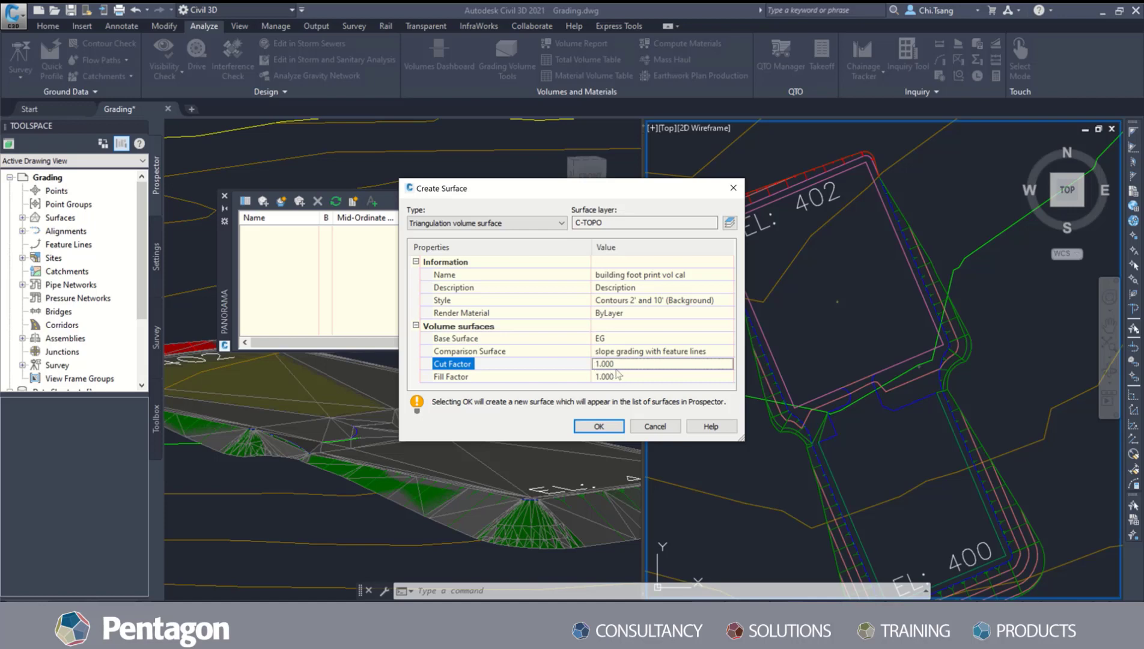
left_click(599, 426)
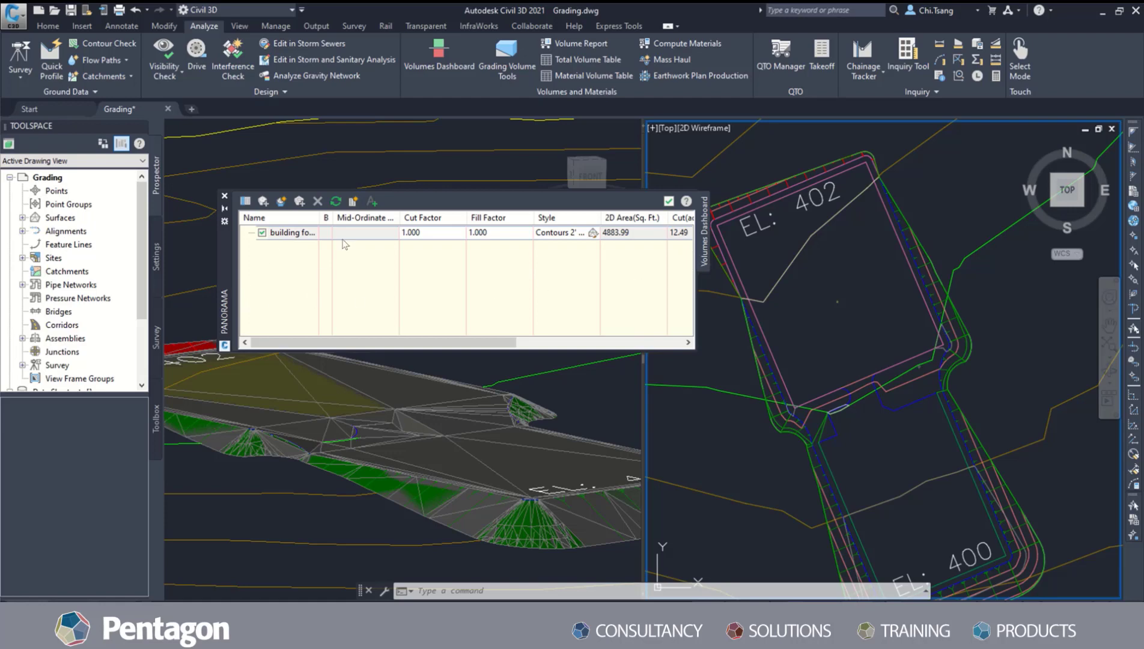
Step: Examine the 2D area, the adjusted cut, fill and net volumes, and the net graph of the new volume surface
left_click_drag(359, 346, 374, 346)
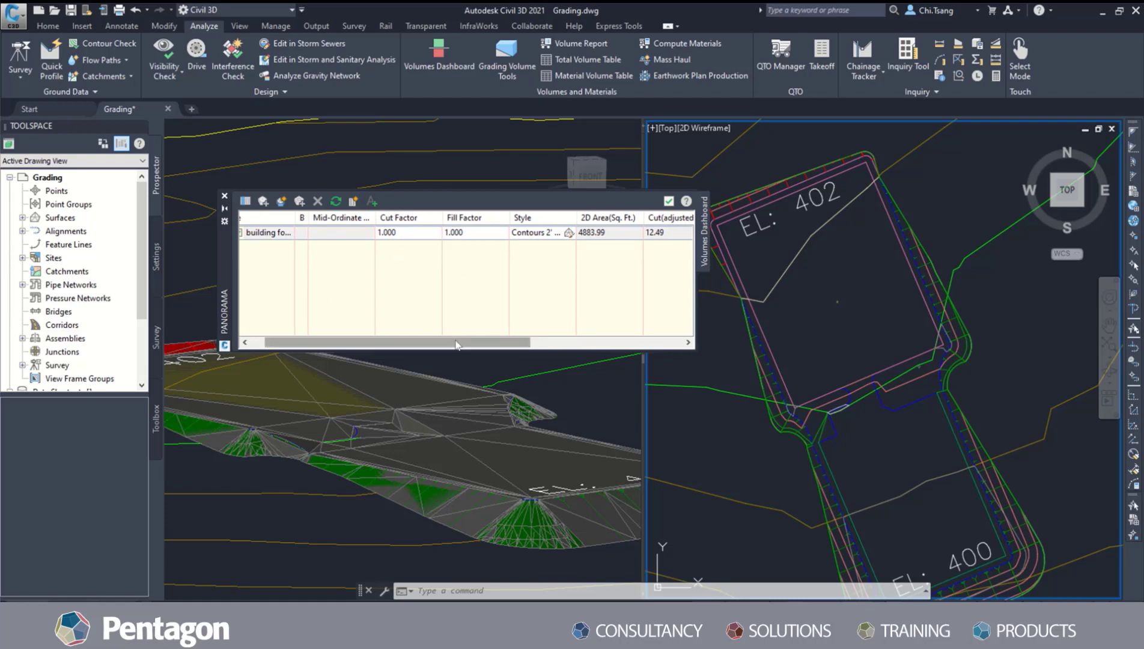
left_click_drag(460, 344, 518, 345)
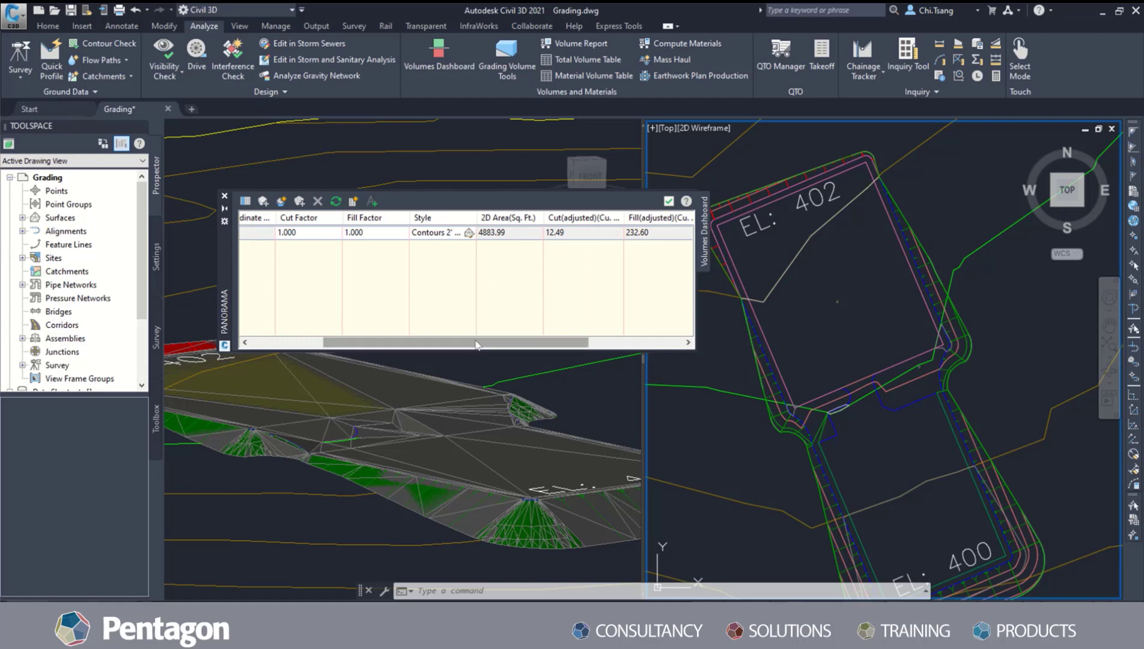
left_click_drag(478, 344, 546, 343)
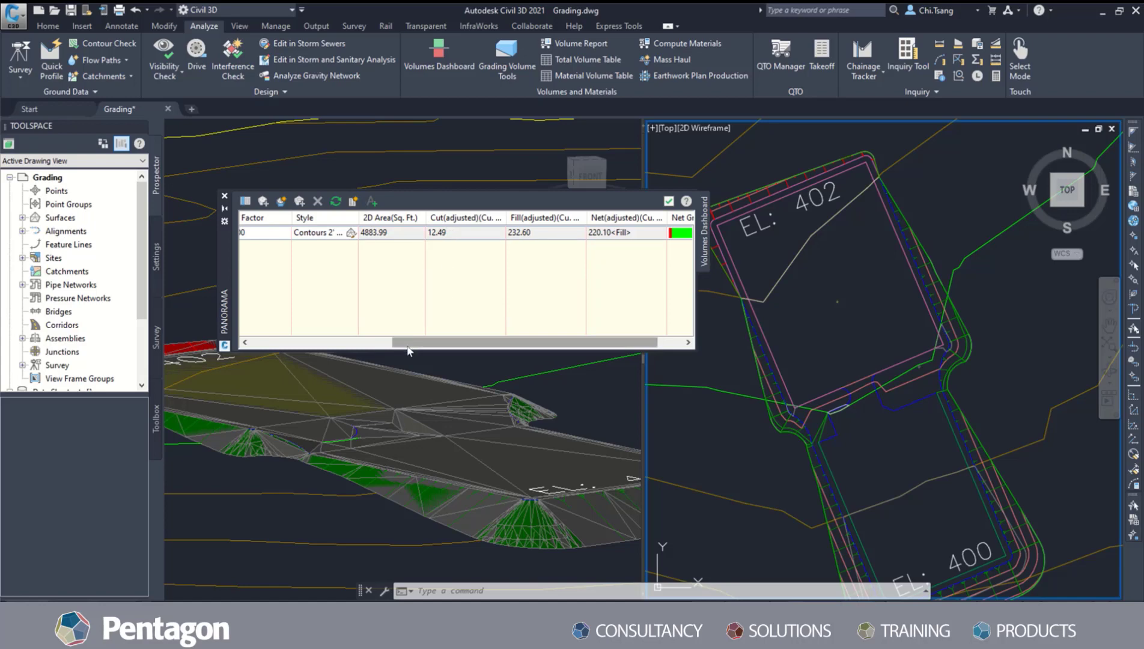
left_click_drag(410, 342, 435, 343)
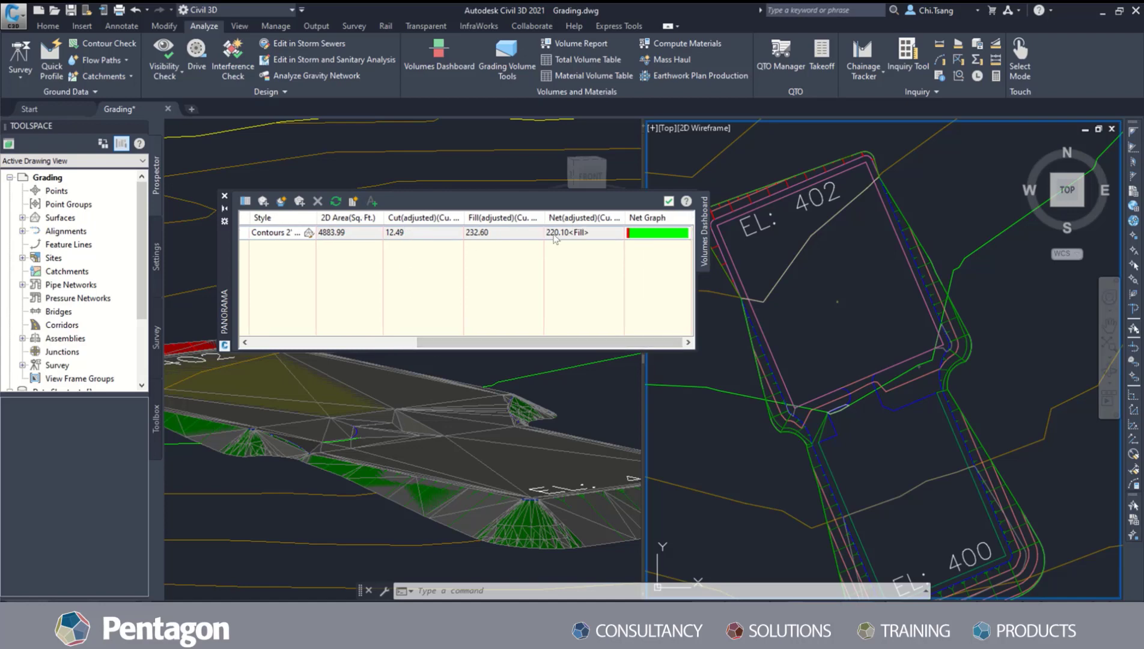